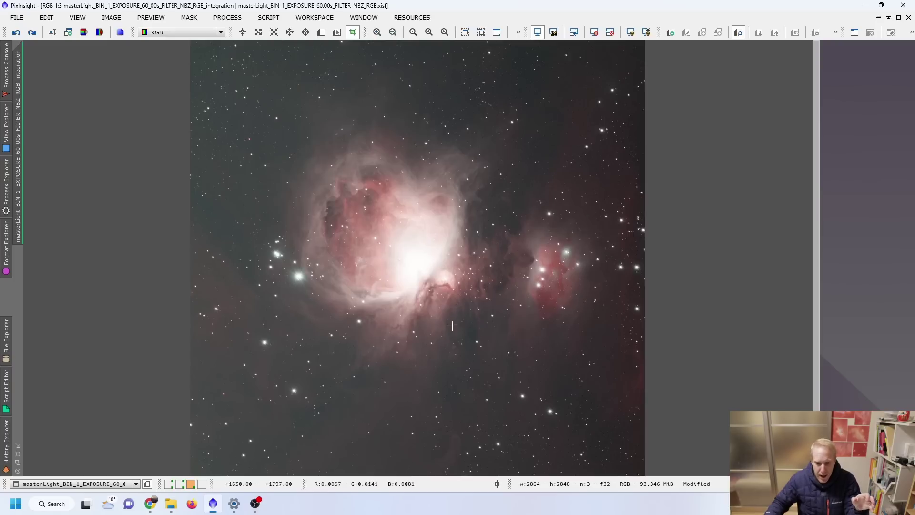
Zoom to 2:1 on a star field and compare the stars with and without BlurXTerminator
scroll(439, 282, up, 1)
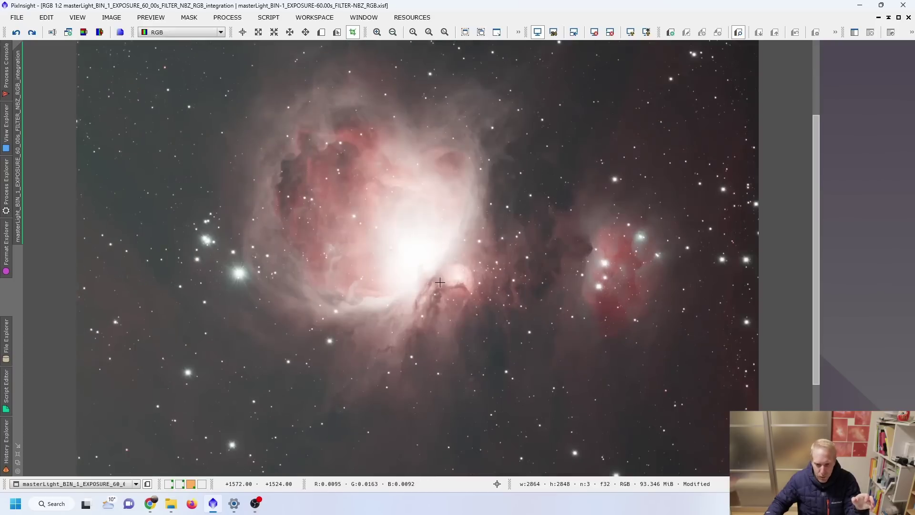
scroll(439, 282, up, 2)
scroll(439, 282, down, 2)
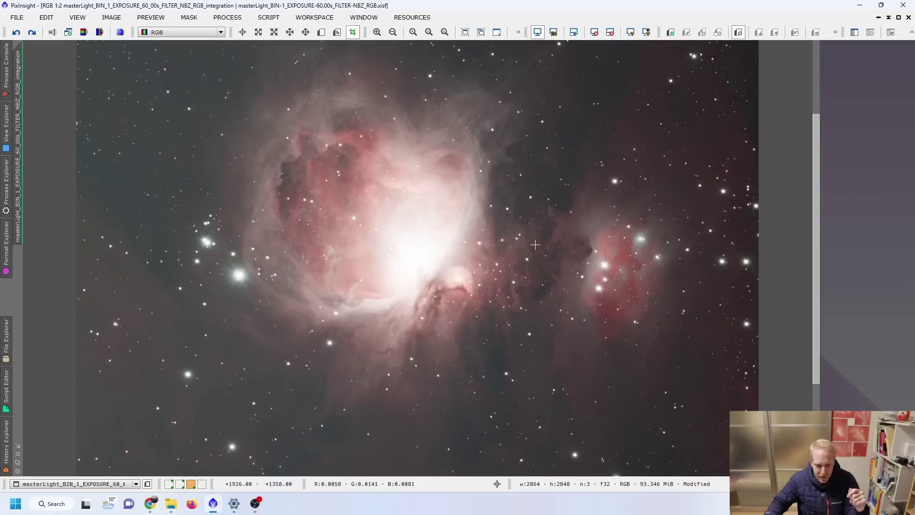
scroll(535, 244, down, 1)
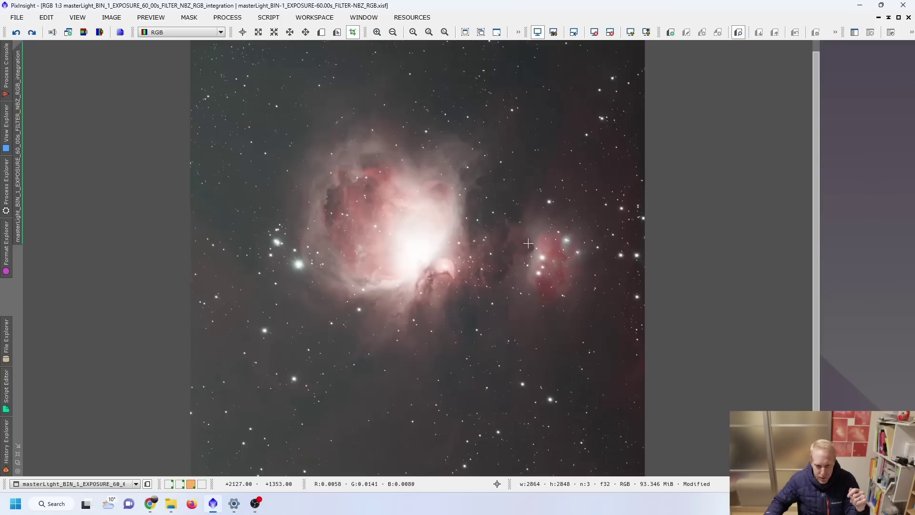
click(30, 34)
key(ctrl+z)
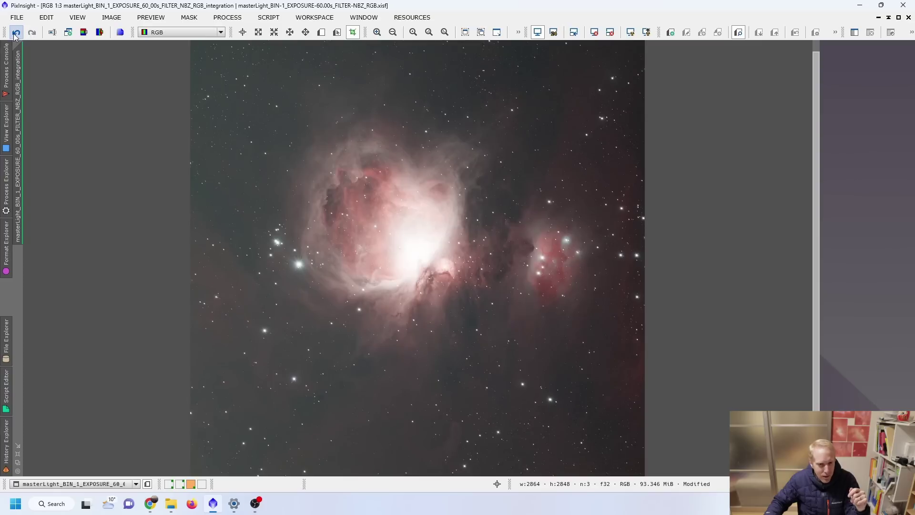
click(32, 33)
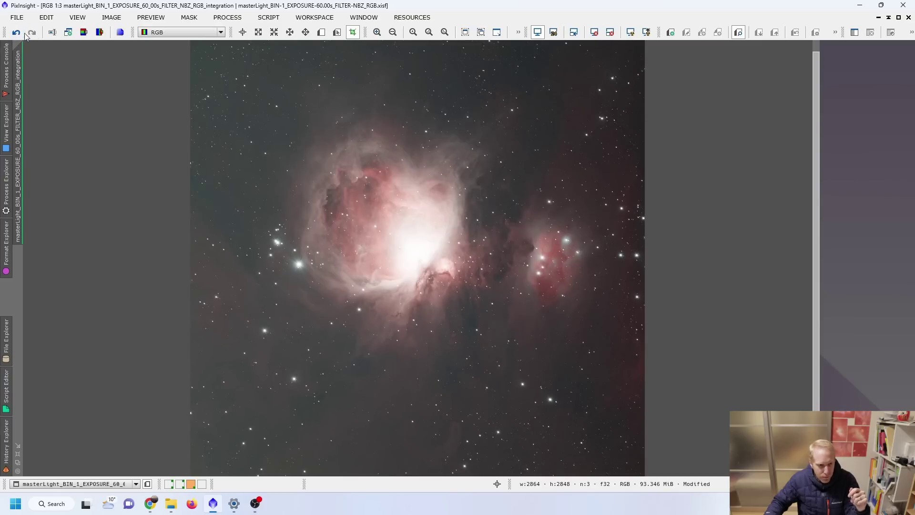
key(ctrl+z)
click(32, 32)
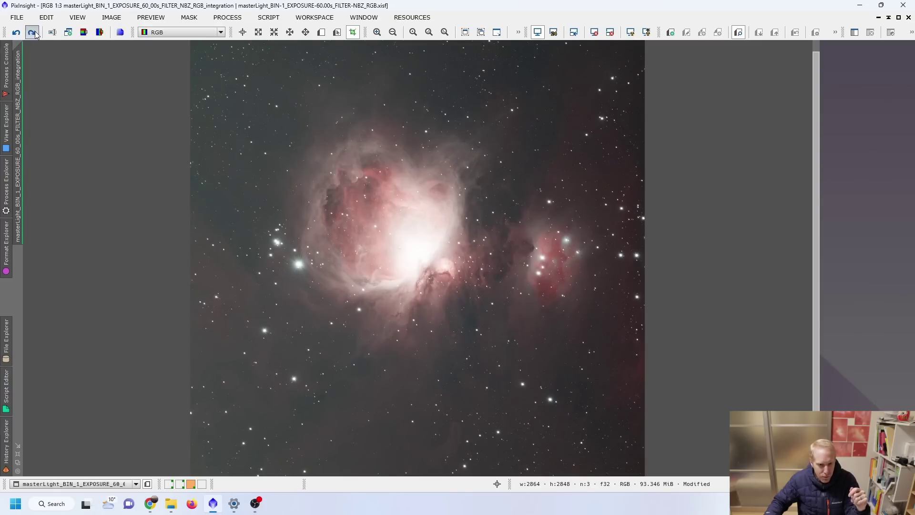
Pan to another star region and toggle BlurXTerminator off and on, ending with it applied
scroll(184, 85, down, 4)
scroll(228, 99, up, 8)
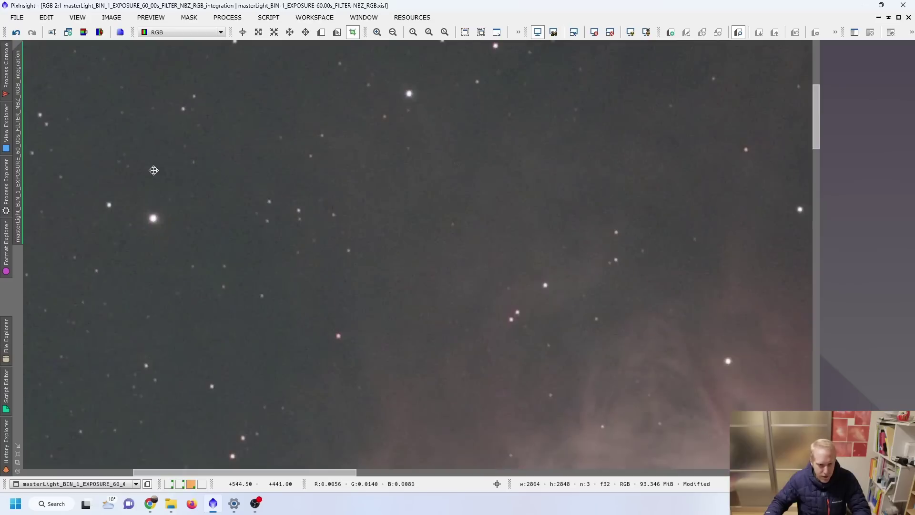
drag(153, 170, 557, 351)
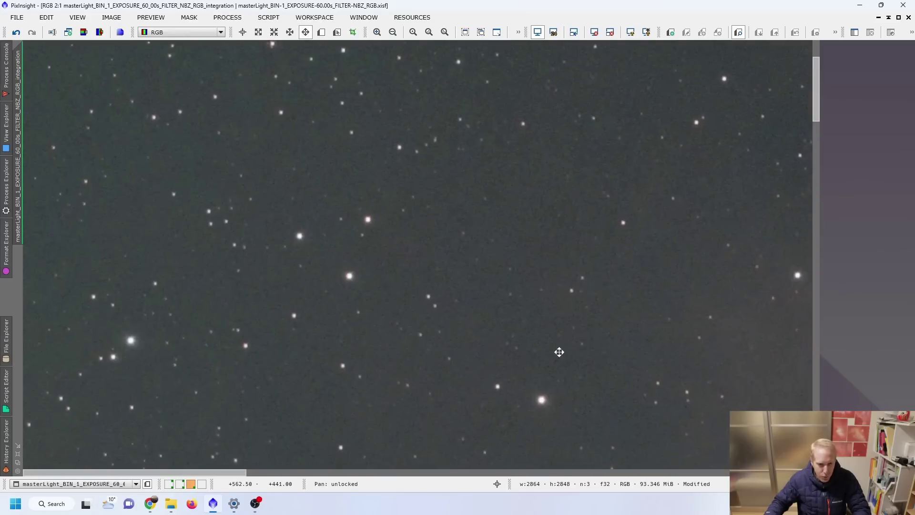
click(15, 32)
click(34, 32)
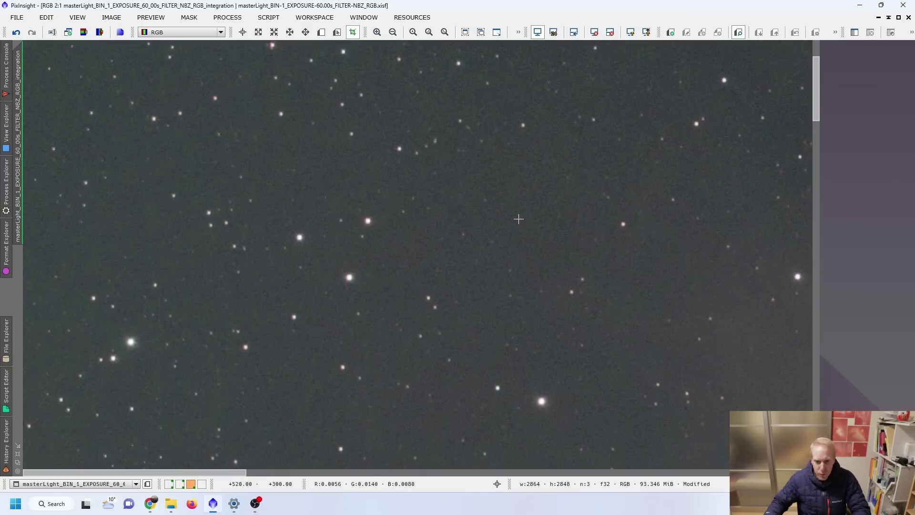
scroll(519, 218, down, 6)
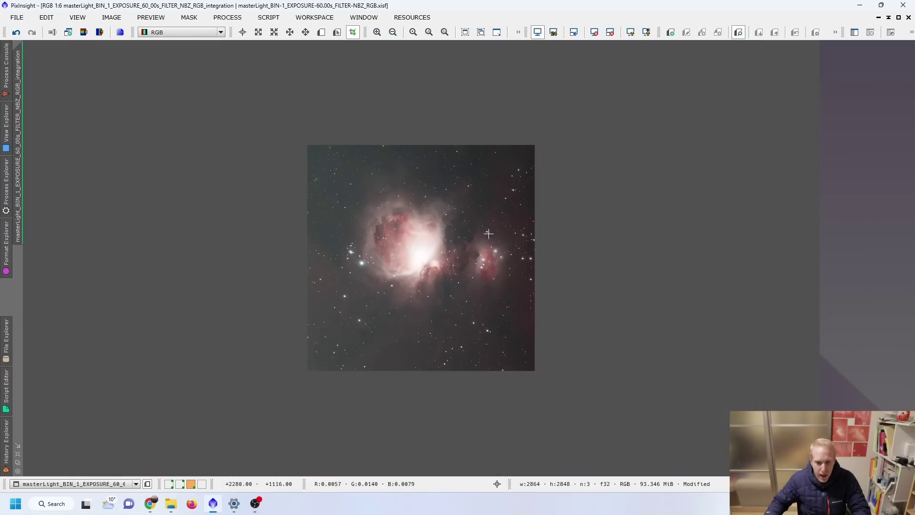
Zoom to 3:1–4:1 on the Orion core's dark dust and toggle BlurXTerminator, ending reapplied
scroll(457, 293, up, 6)
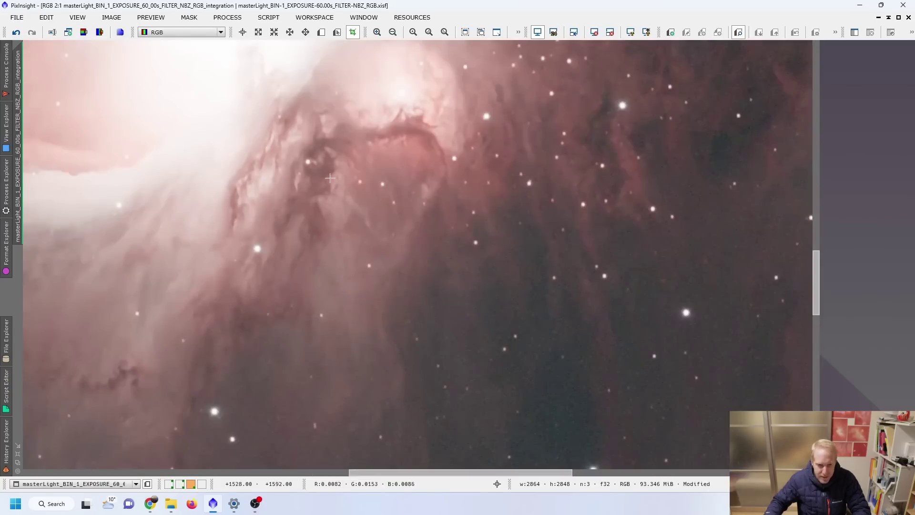
scroll(349, 137, up, 1)
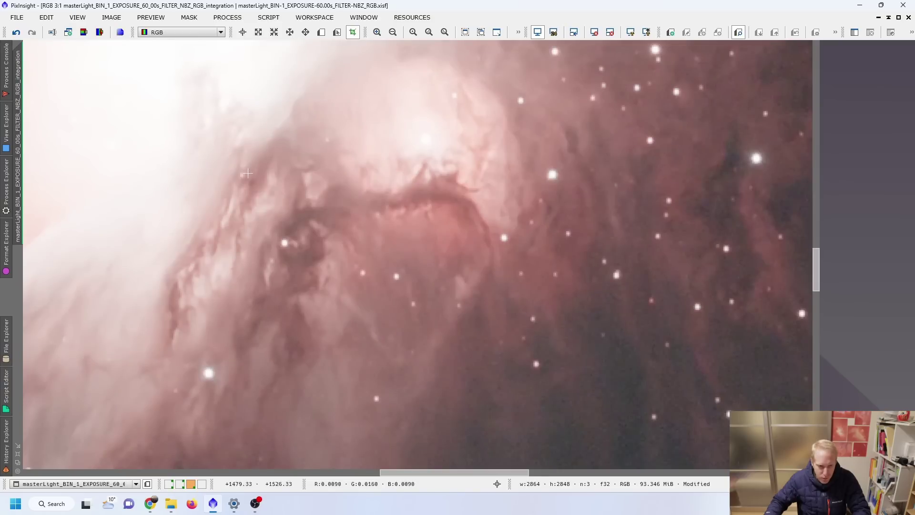
click(18, 33)
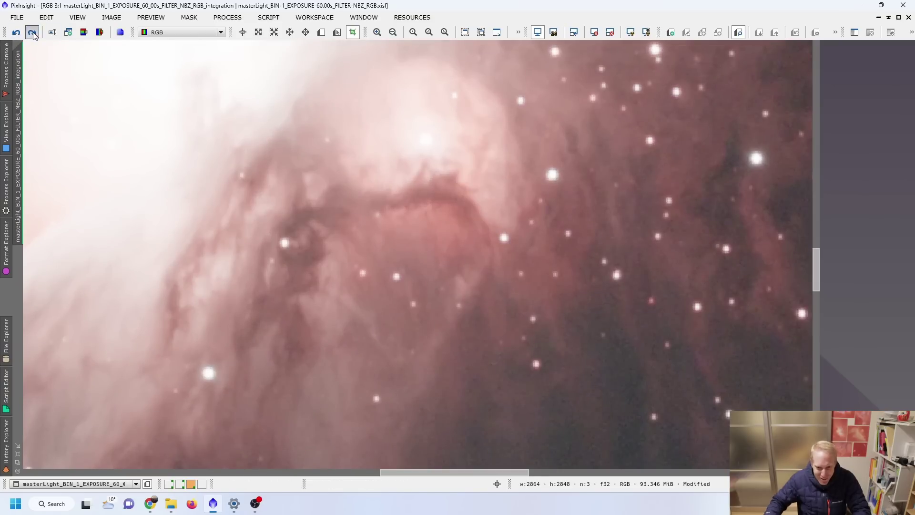
key(ctrl+y)
click(19, 34)
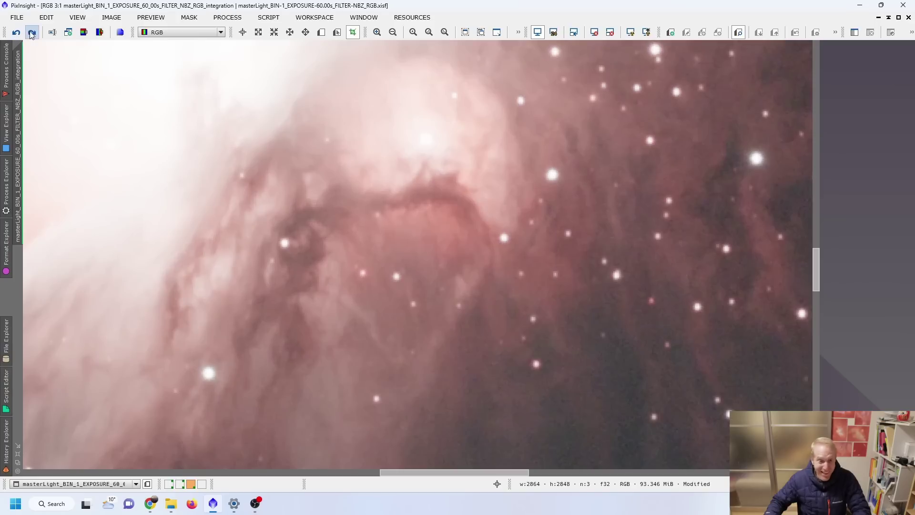
click(33, 34)
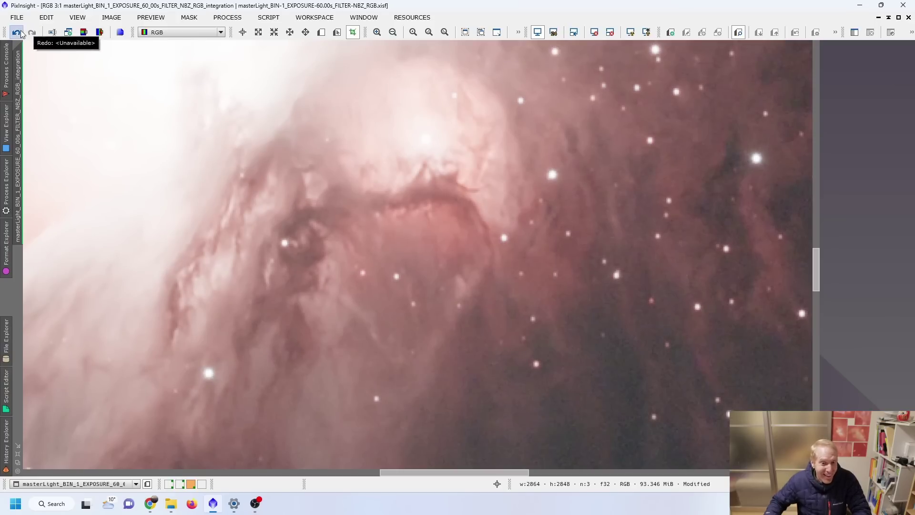
scroll(152, 149, up, 1)
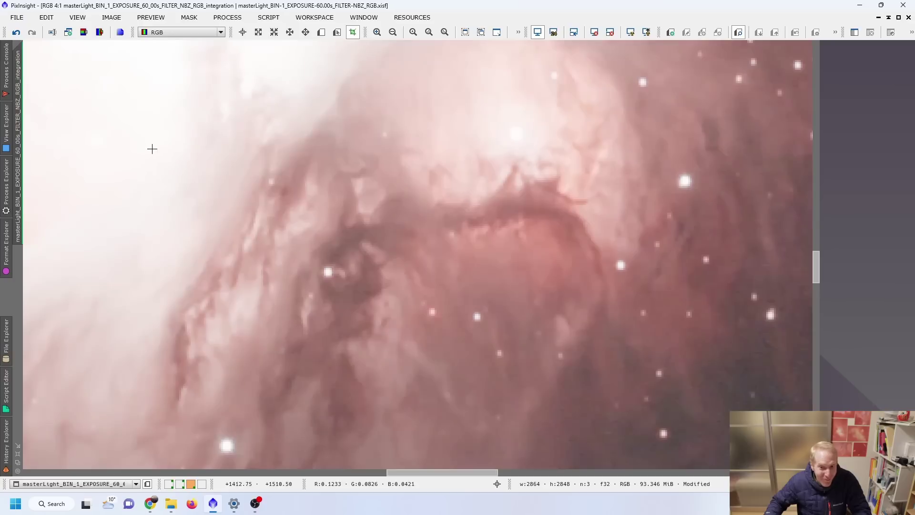
click(18, 33)
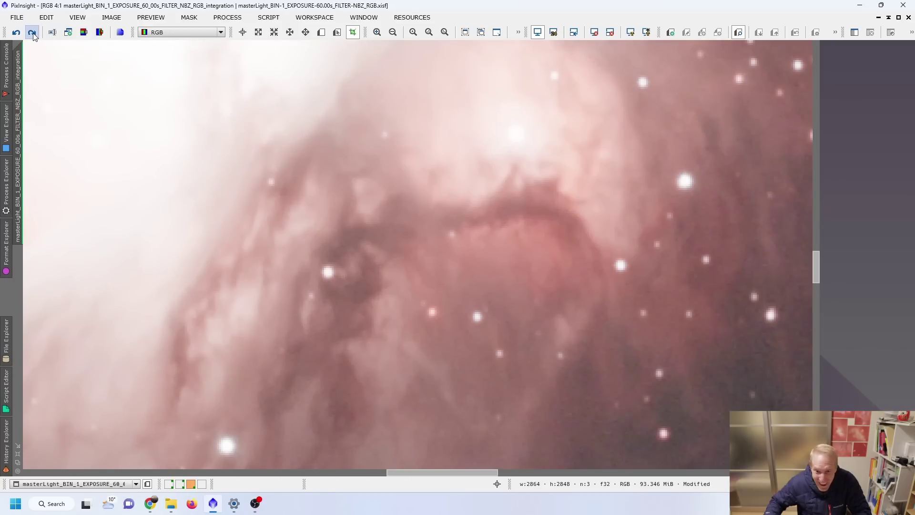
click(32, 33)
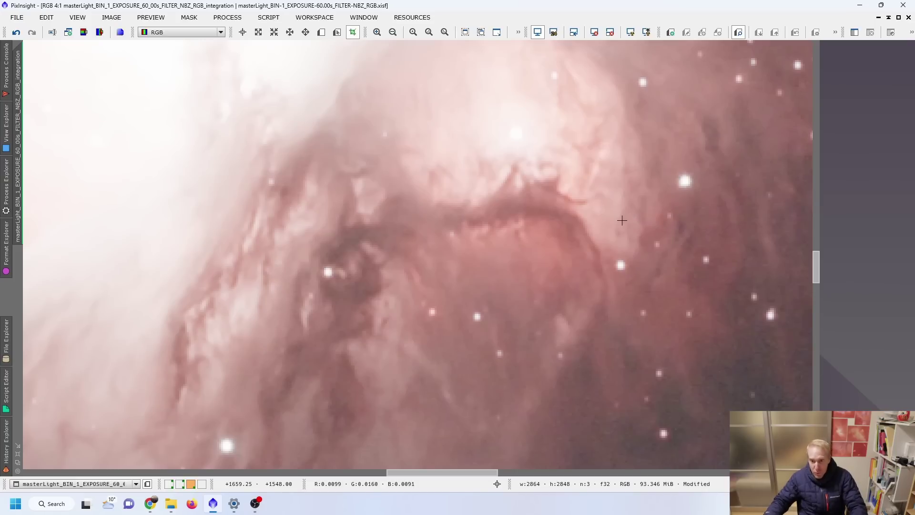
Pan across the sharpened M42 image, then show the Process Console and switch to workspace 2
scroll(564, 240, down, 4)
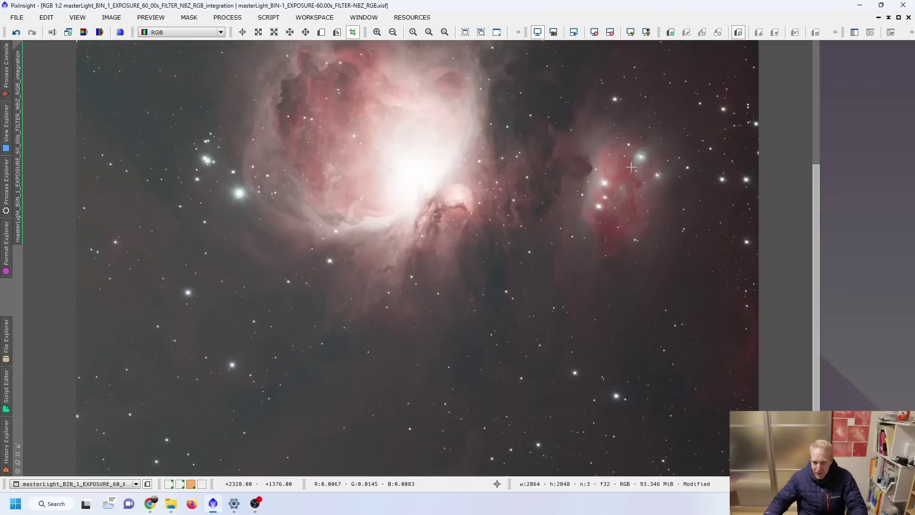
scroll(631, 167, up, 3)
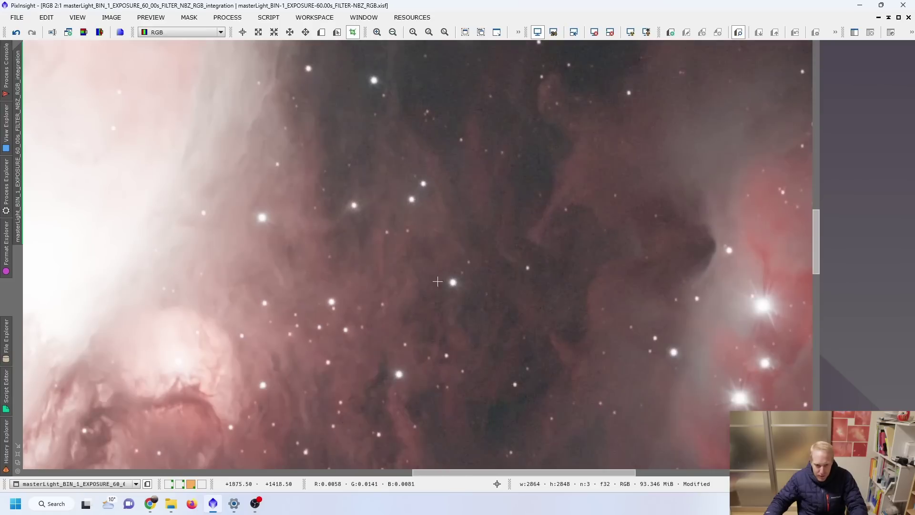
scroll(263, 123, up, 1)
scroll(263, 123, down, 1)
key(space)
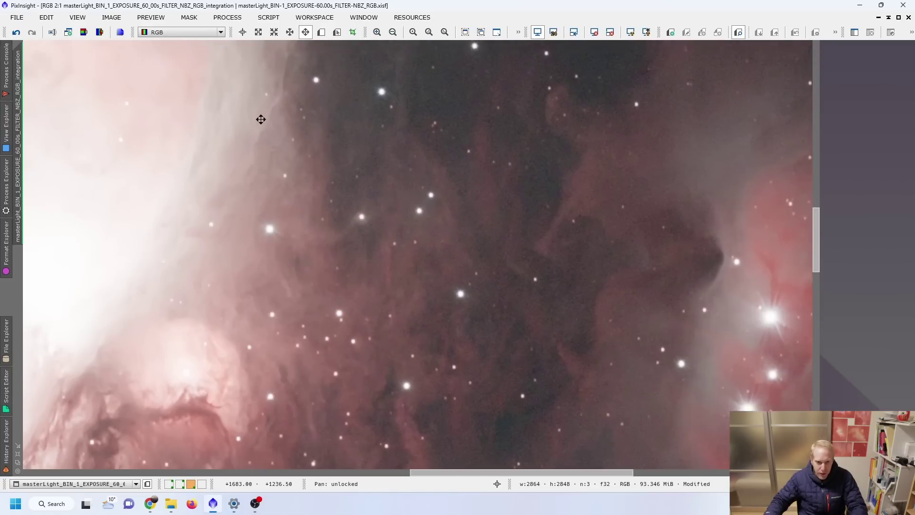
drag(260, 119, 350, 355)
drag(269, 142, 683, 345)
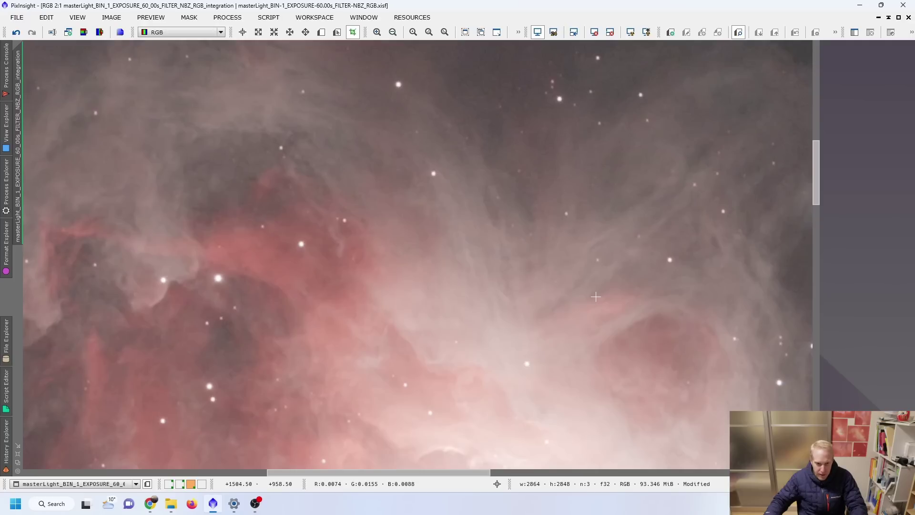
click(6, 67)
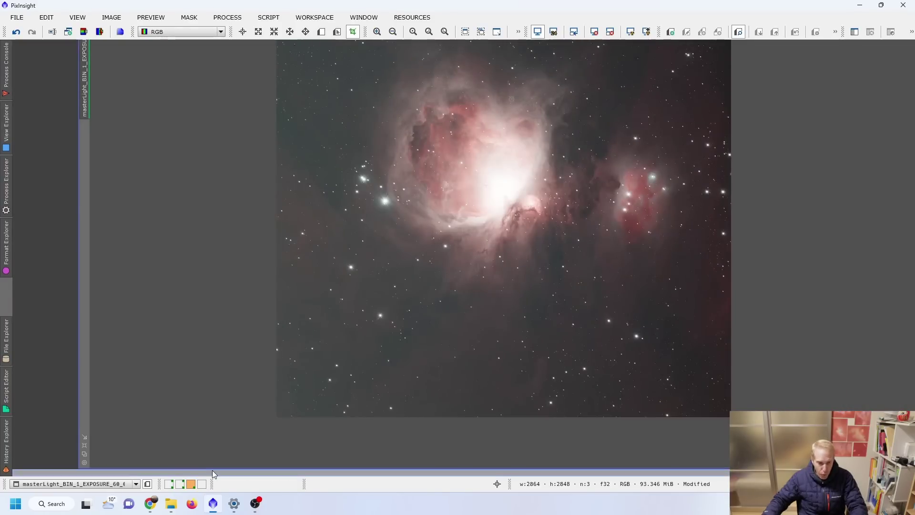
click(181, 484)
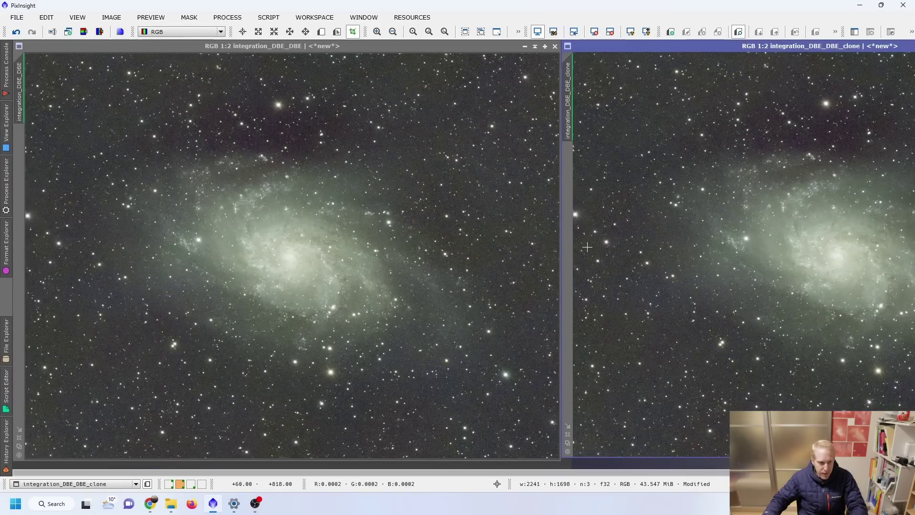
Activate integration_DBE_DBE and its clone in turn, then expand Process Explorer's All Processes list
click(96, 45)
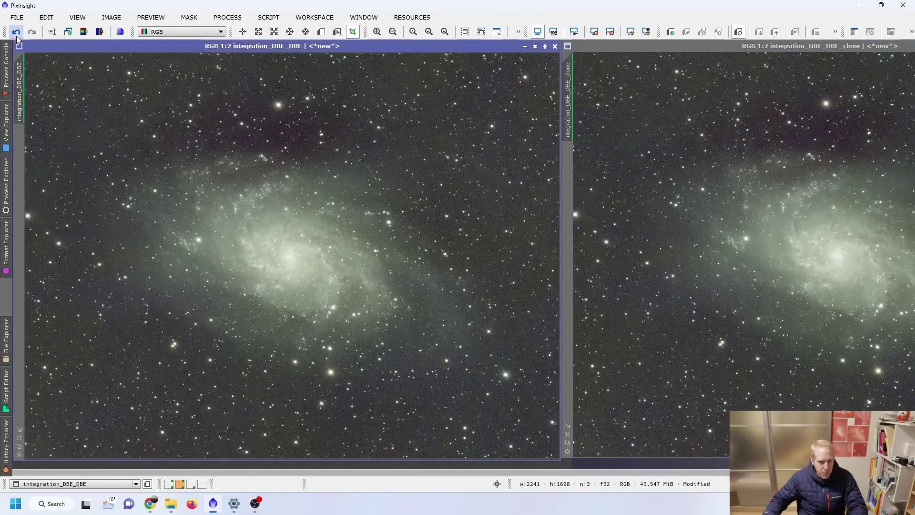
click(793, 47)
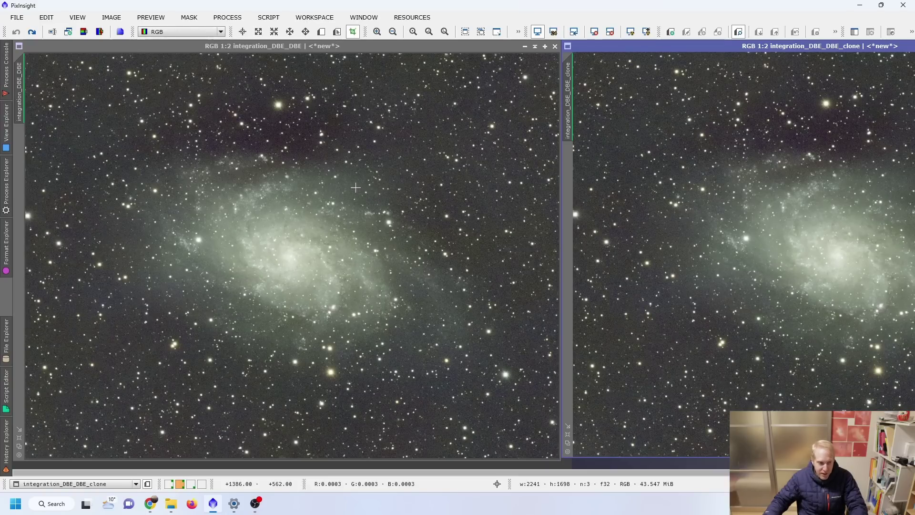
click(7, 183)
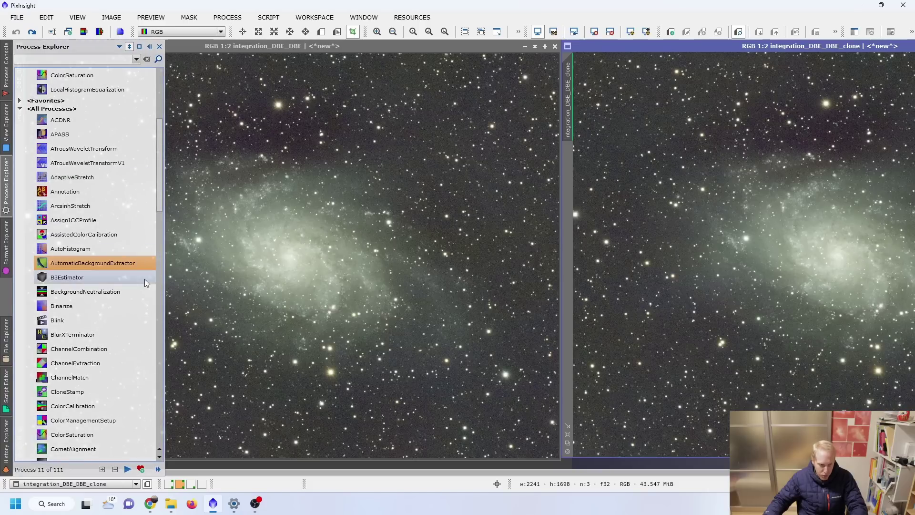
Launch BlurXTerminator and review Sharpen Stars 0.25 and Adjust Star Halos 0.00
double_click(69, 334)
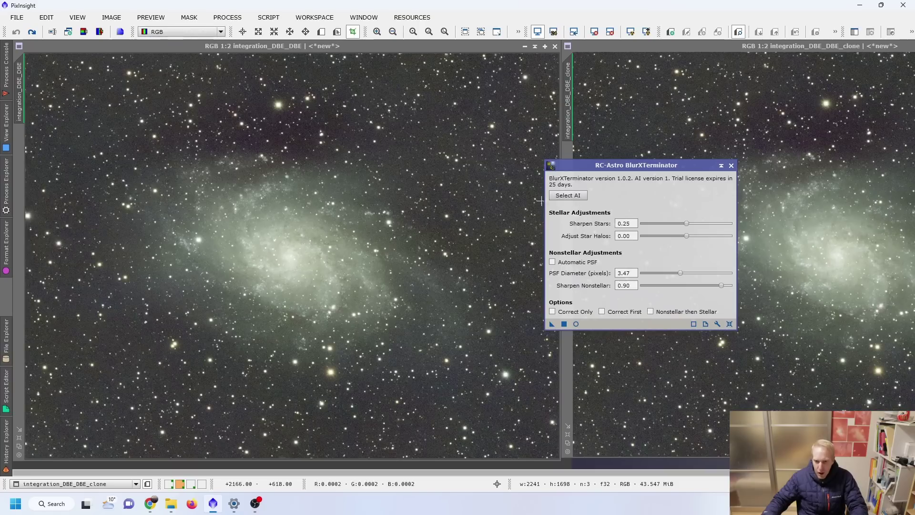
double_click(630, 222)
double_click(625, 236)
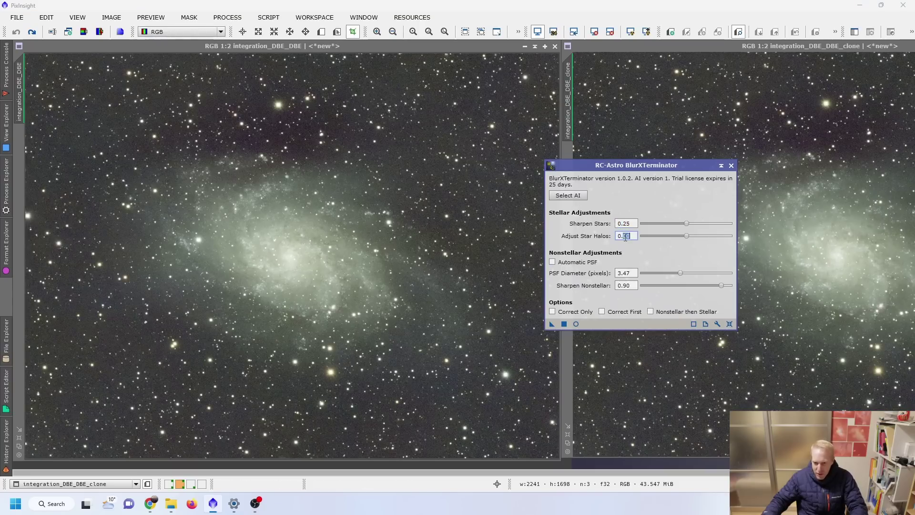
click(623, 223)
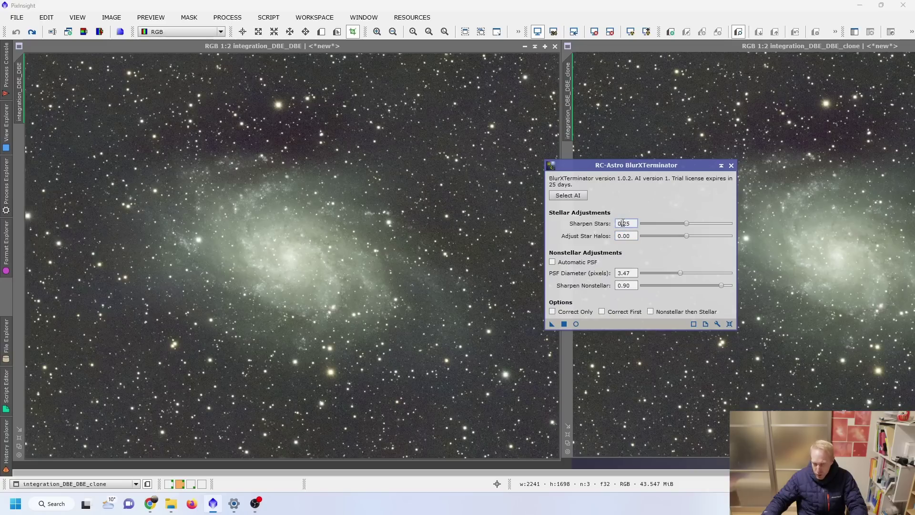
Turn Automatic PSF off to keep manual PSF Diameter 3.47, and centre the dialog
click(552, 261)
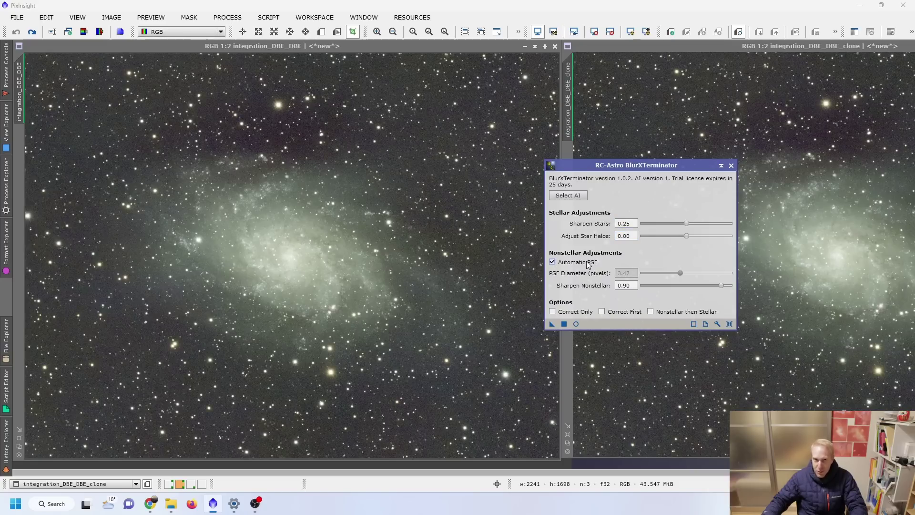
mouse_move(588, 265)
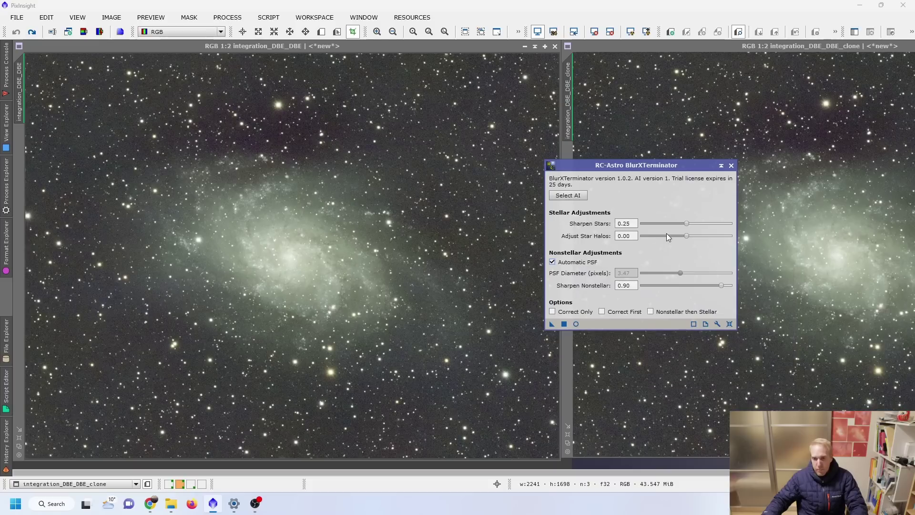
mouse_move(562, 268)
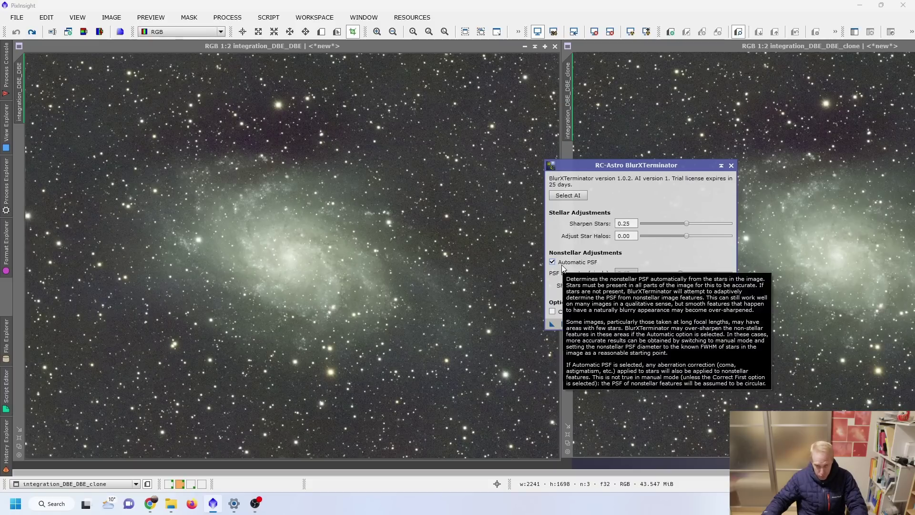
click(552, 262)
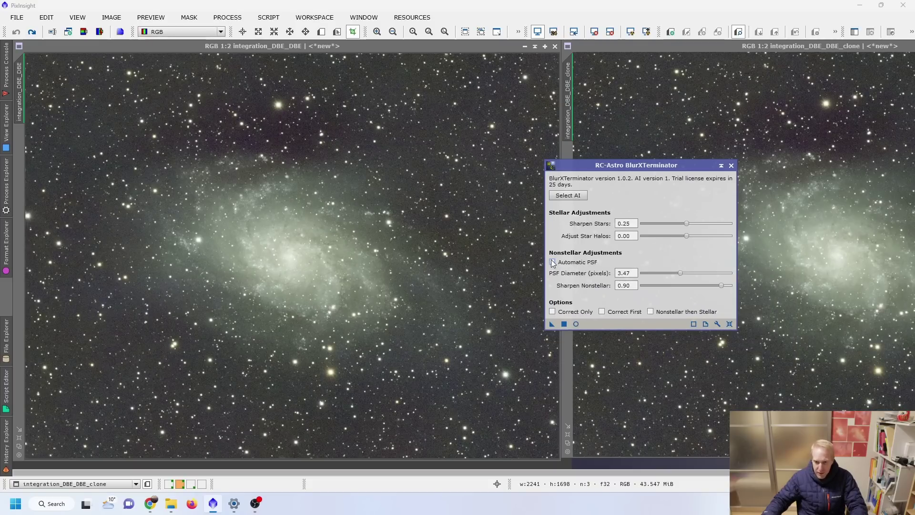
mouse_move(635, 272)
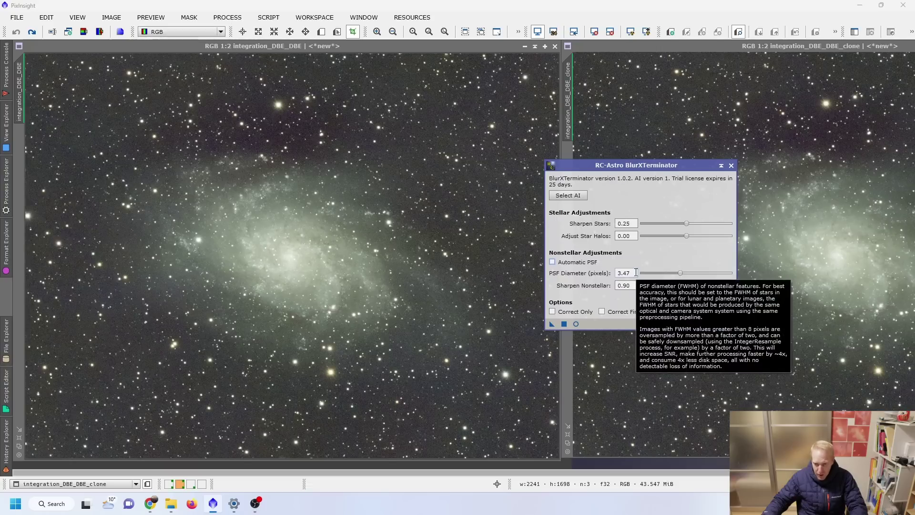
click(631, 274)
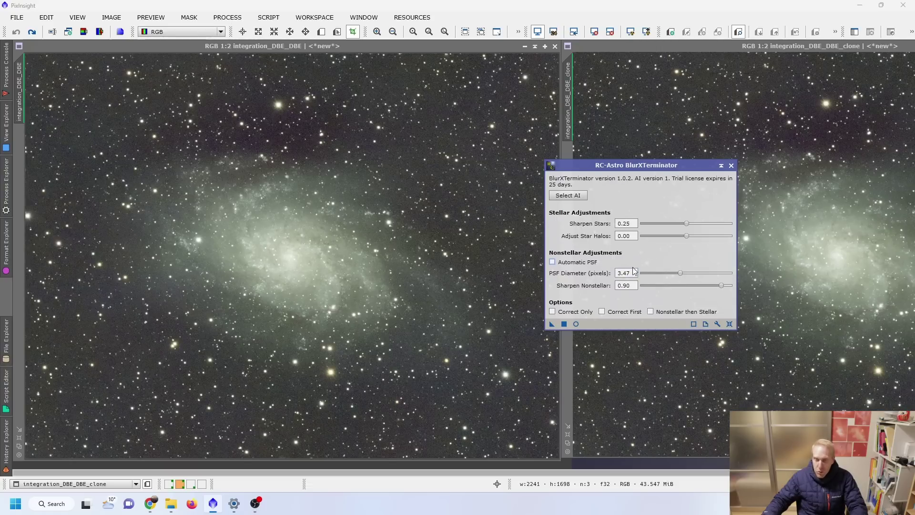
drag(629, 275, 609, 276)
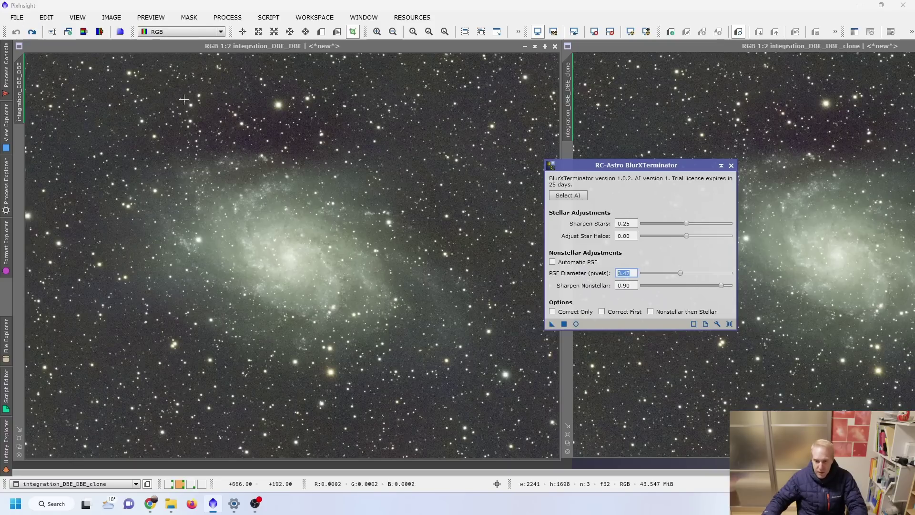
drag(636, 165, 490, 152)
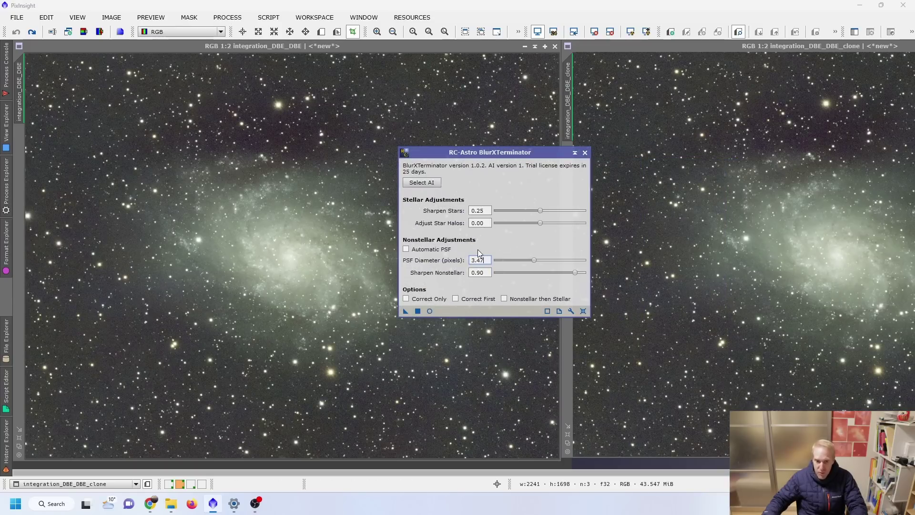
Close BlurXTerminator, activate the left galaxy view, and zoom to 2:1 on its core
click(584, 153)
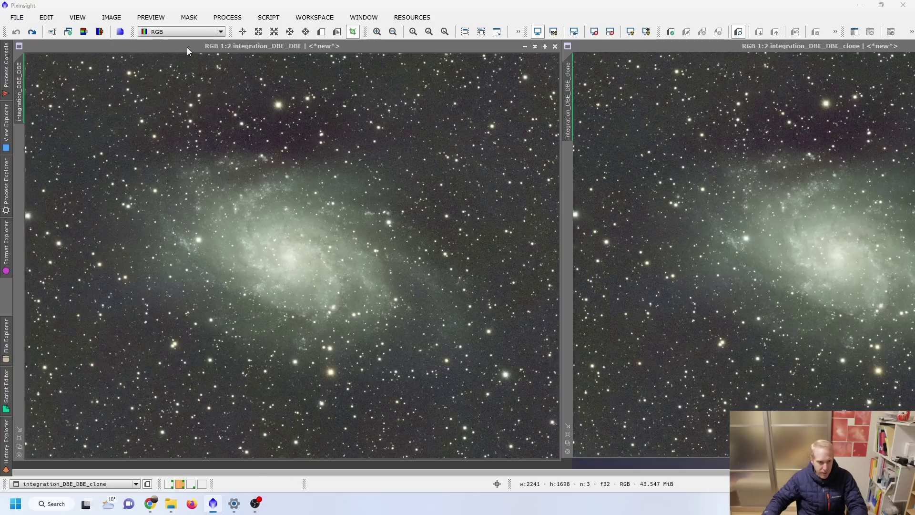
click(205, 95)
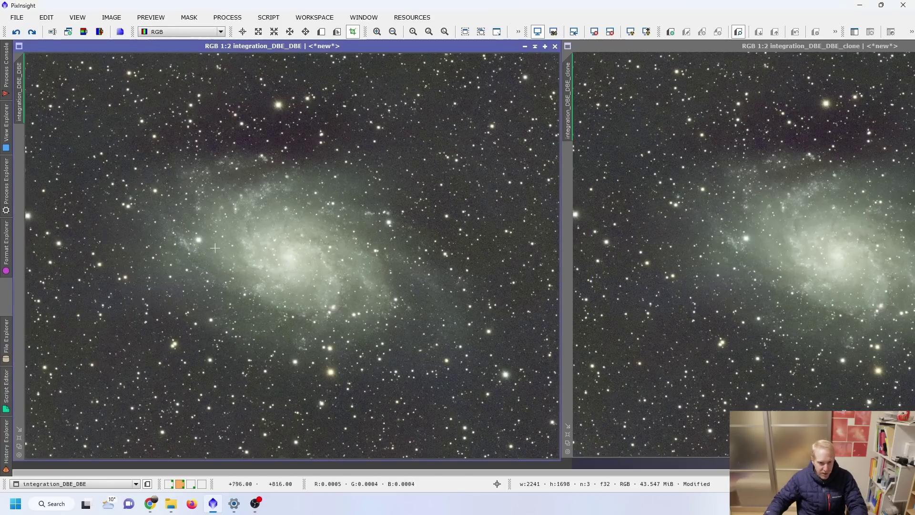
scroll(345, 184, up, 2)
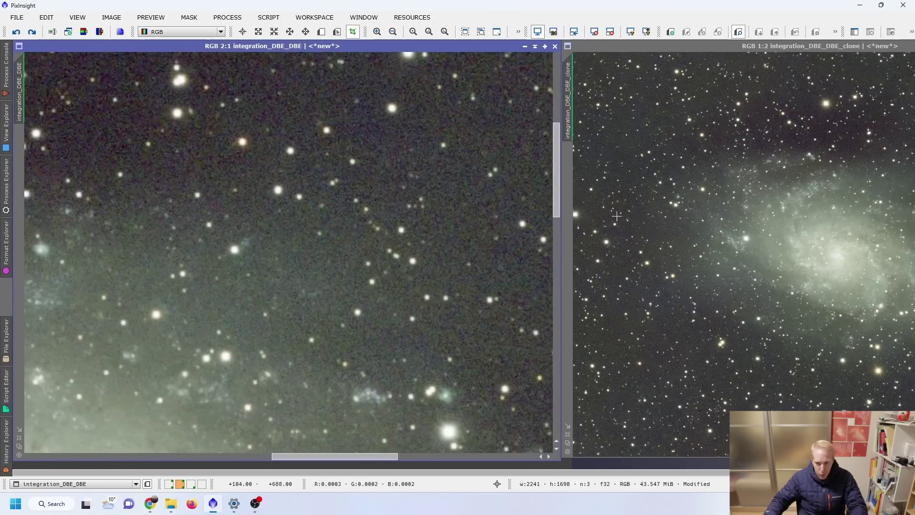
drag(557, 186, 558, 279)
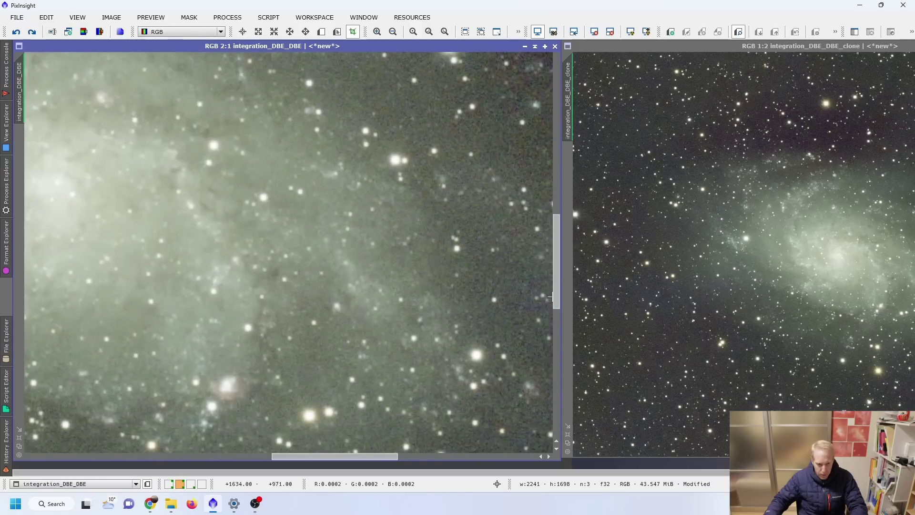
drag(348, 454, 273, 454)
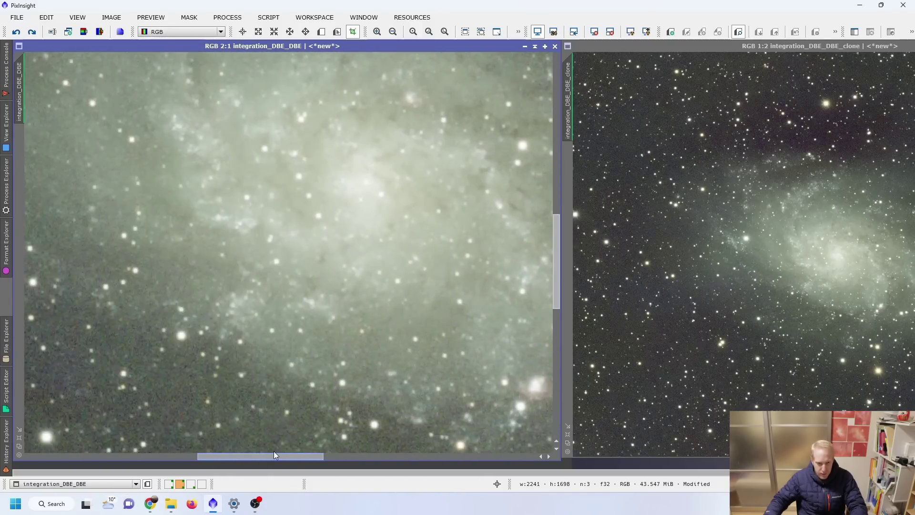
Toggle BlurXTerminator Undo/Redo on the left galaxy core, ending with the sharpened result
click(33, 34)
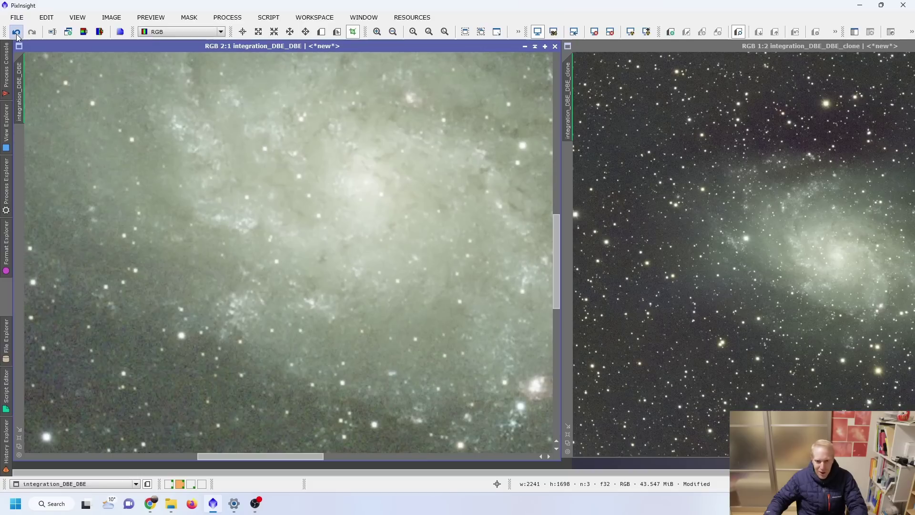
click(16, 33)
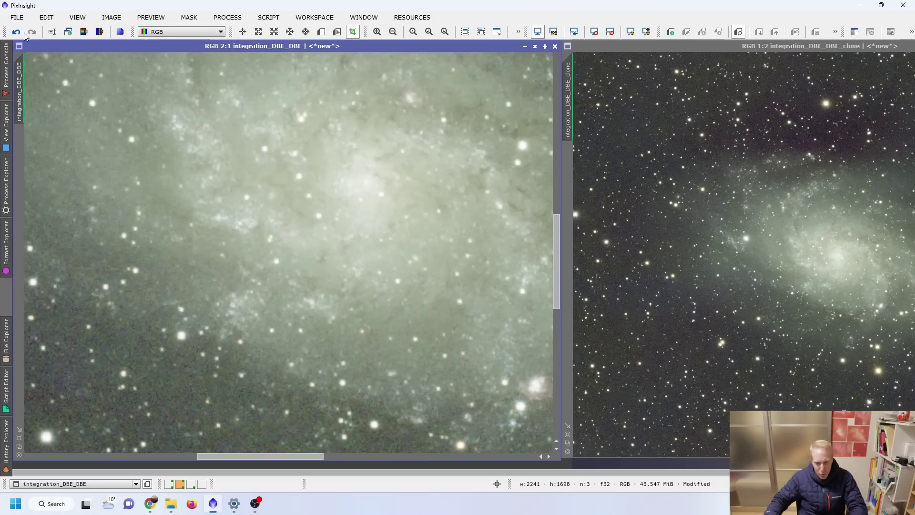
click(31, 33)
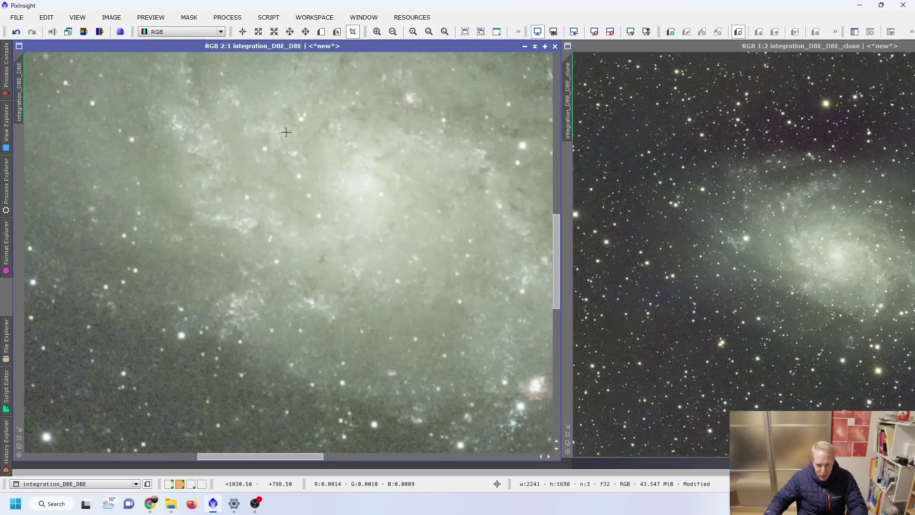
click(19, 32)
click(32, 32)
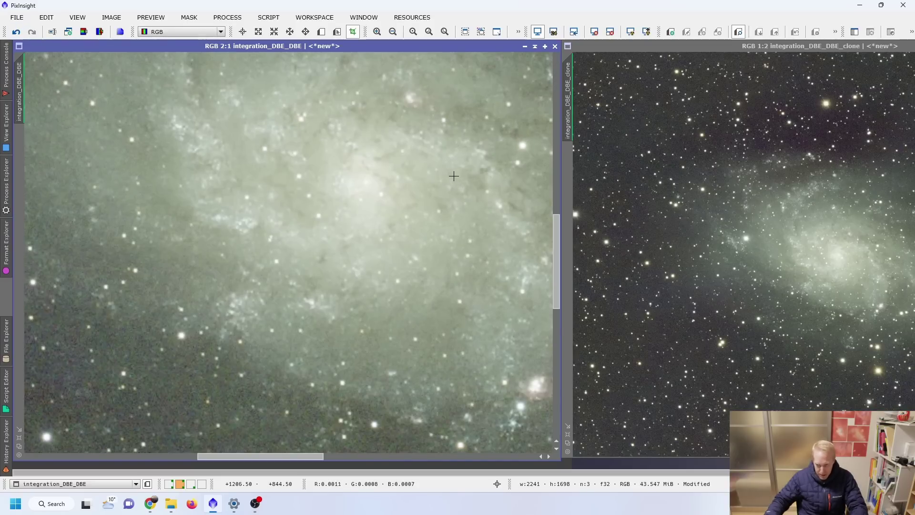
Redo BlurXTerminator on integration_DBE_DBE_clone and zoom the clone view out to 1:2
scroll(810, 259, up, 3)
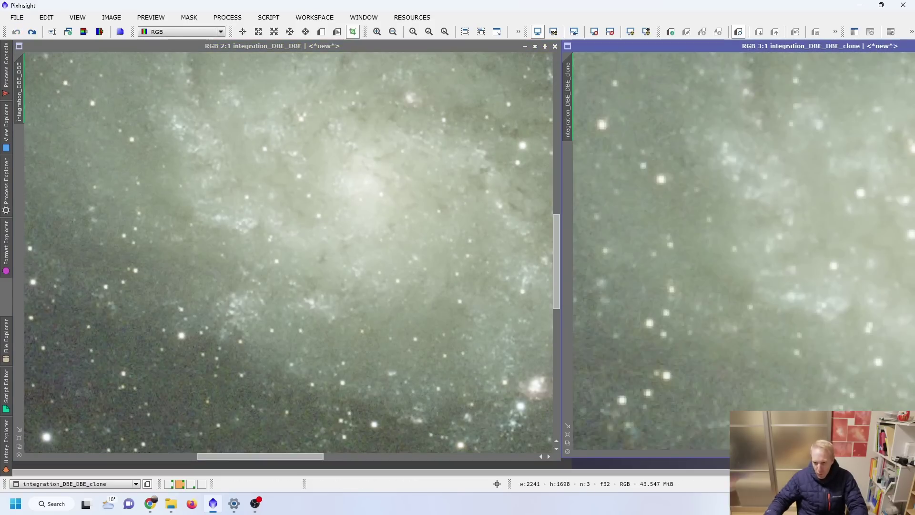
scroll(717, 475, right, 3)
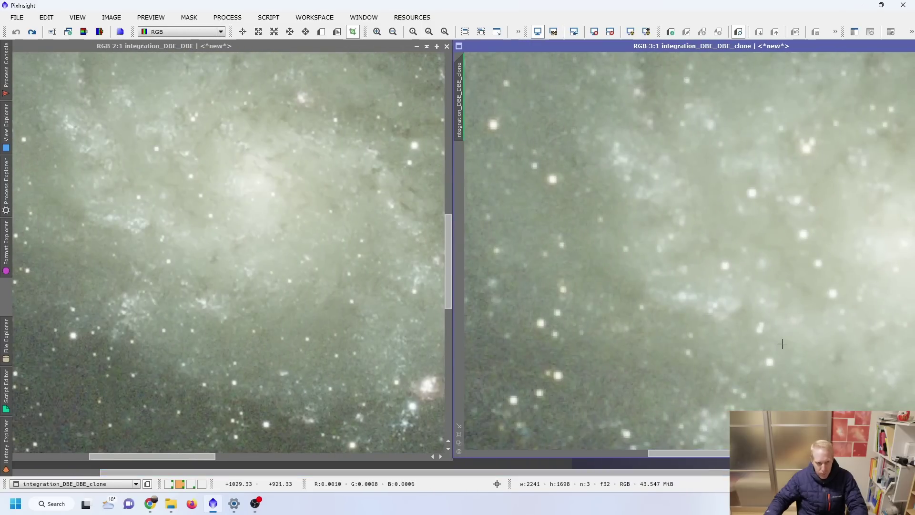
click(224, 279)
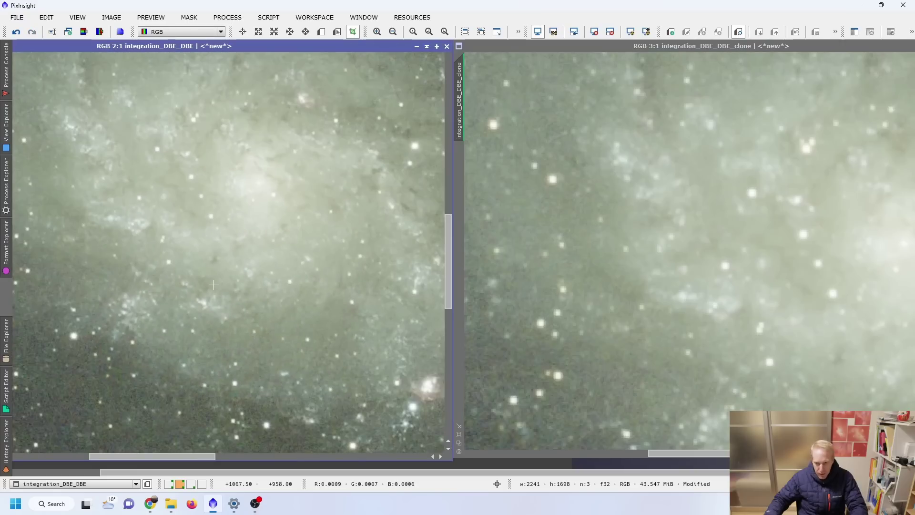
click(759, 352)
scroll(759, 351, down, 1)
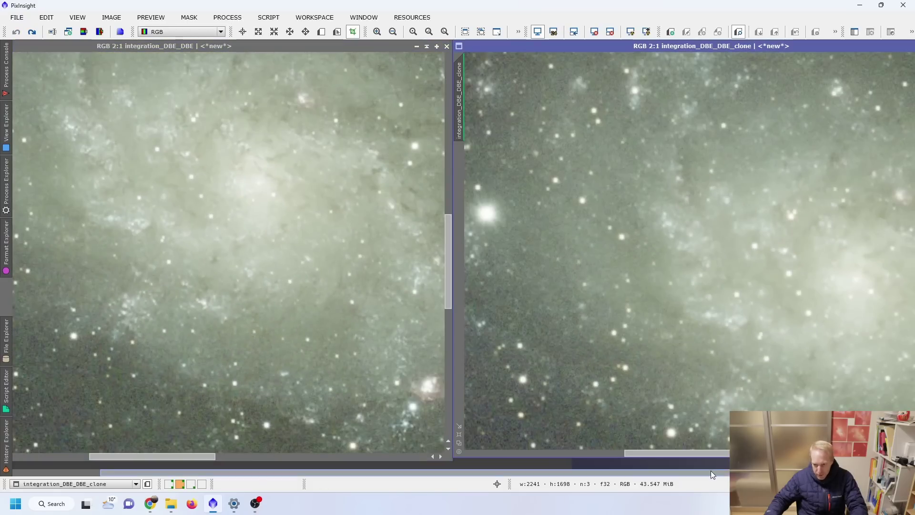
mouse_move(807, 322)
mouse_down()
mouse_move(737, 267)
mouse_move(736, 231)
mouse_up()
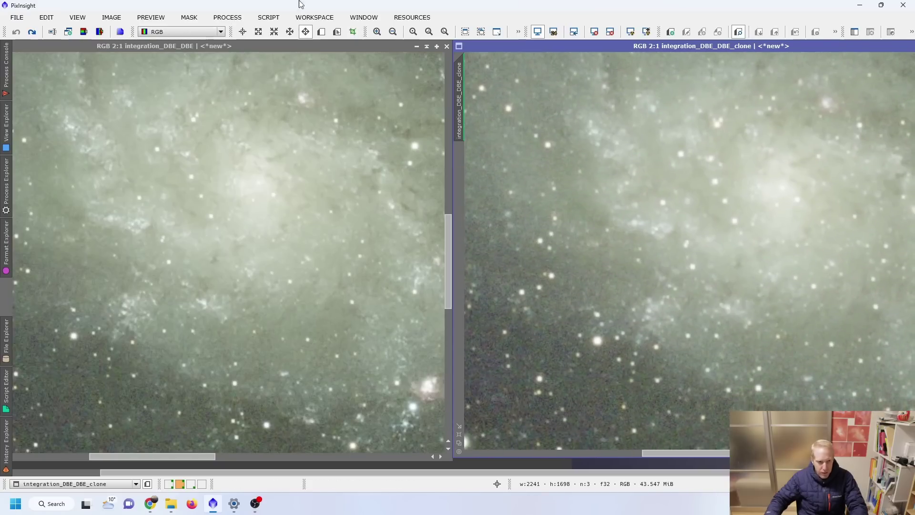
click(33, 28)
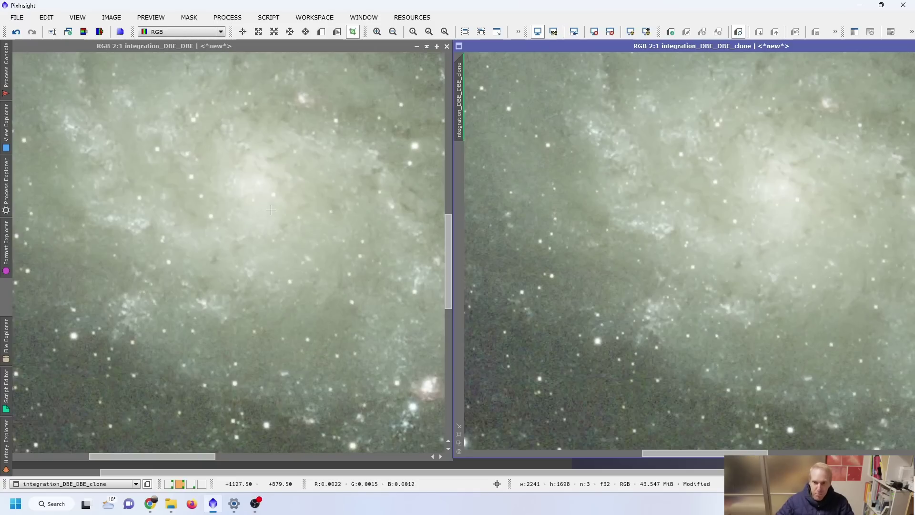
scroll(643, 184, down, 3)
Zoom the left view out to 1:2 and undo the processing on the clone
scroll(681, 209, up, 1)
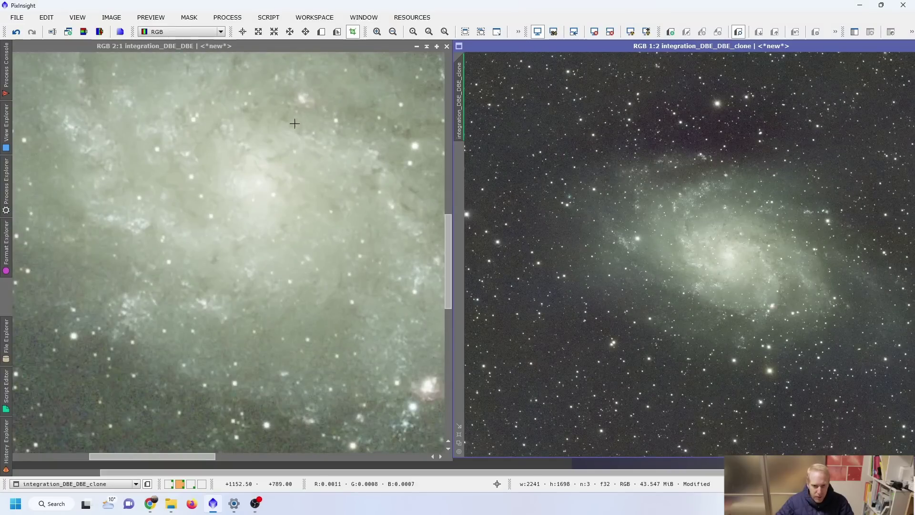
scroll(294, 122, down, 2)
click(577, 57)
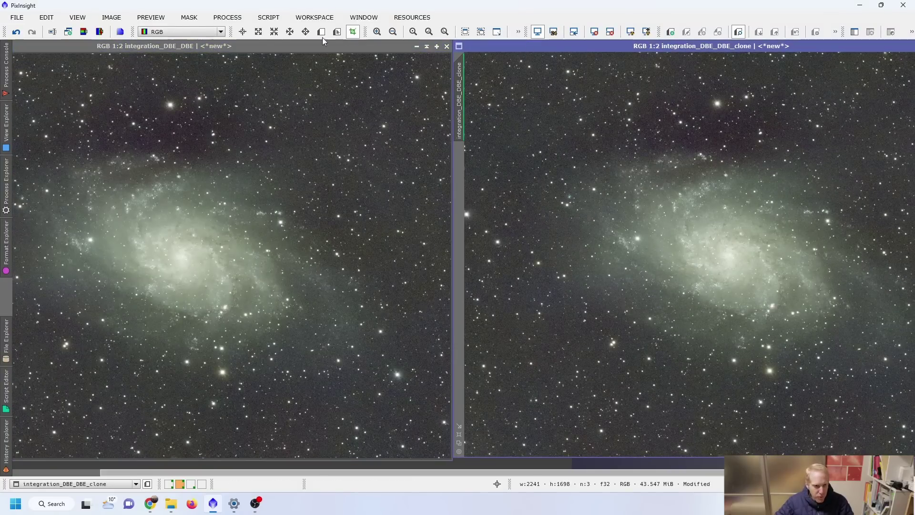
click(17, 32)
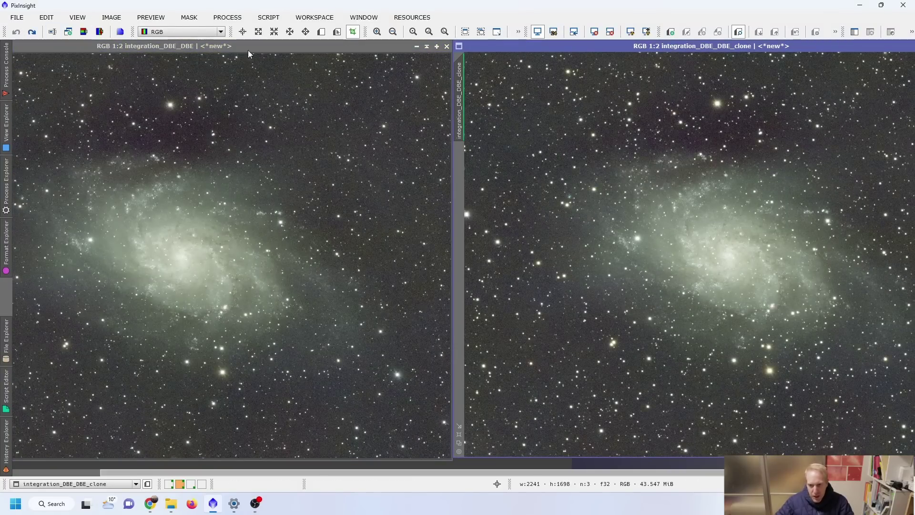
Browse the SCRIPT menu and dismiss it without running anything
click(268, 17)
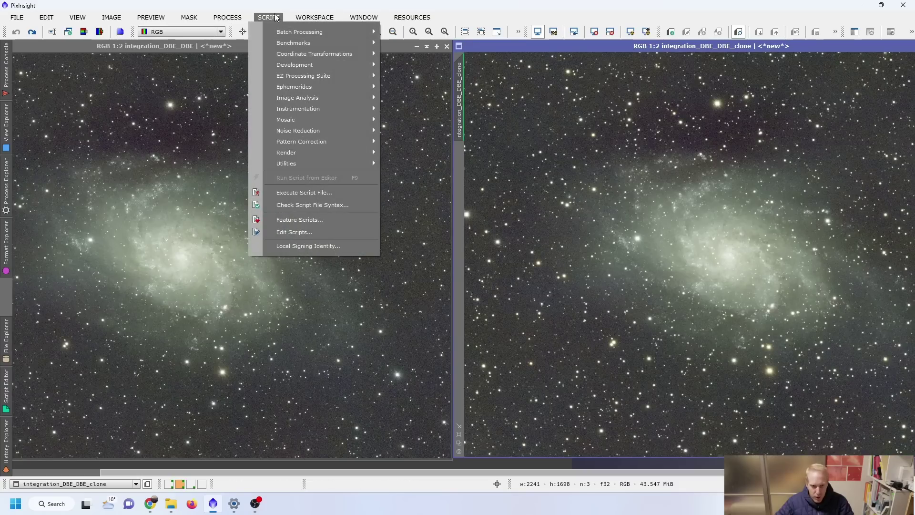
mouse_move(310, 99)
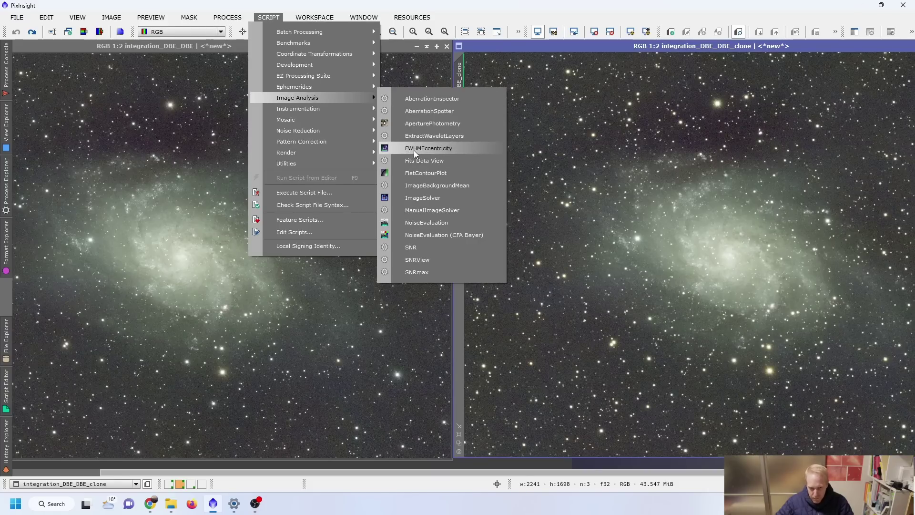
click(660, 45)
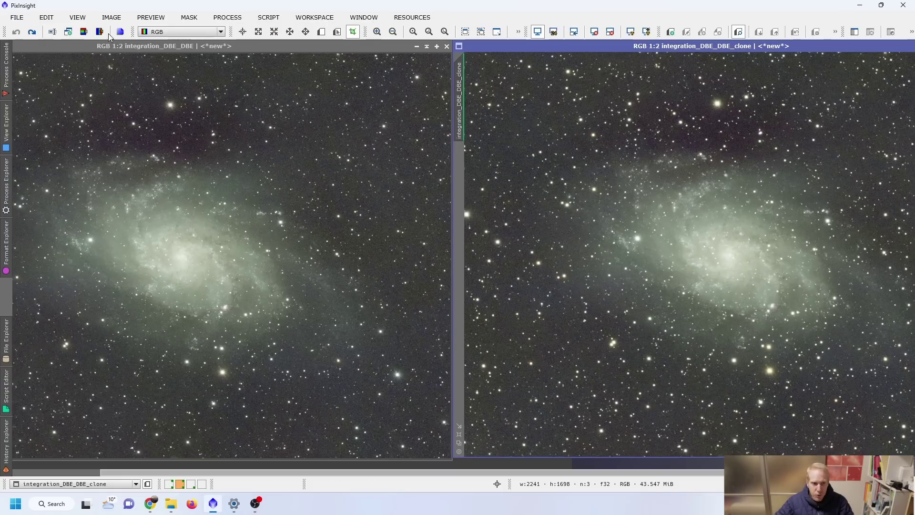
Extract the clone's CIE L luminance and auto-stretch it with STF
click(84, 32)
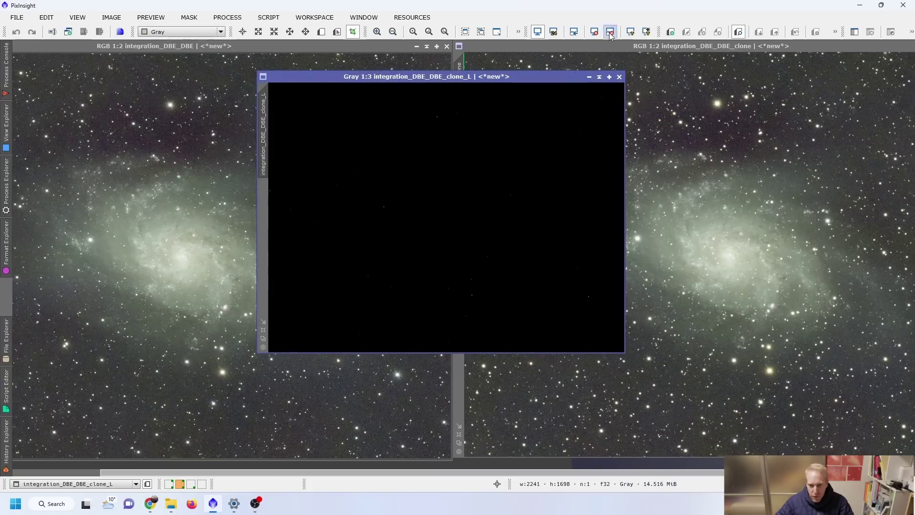
click(630, 32)
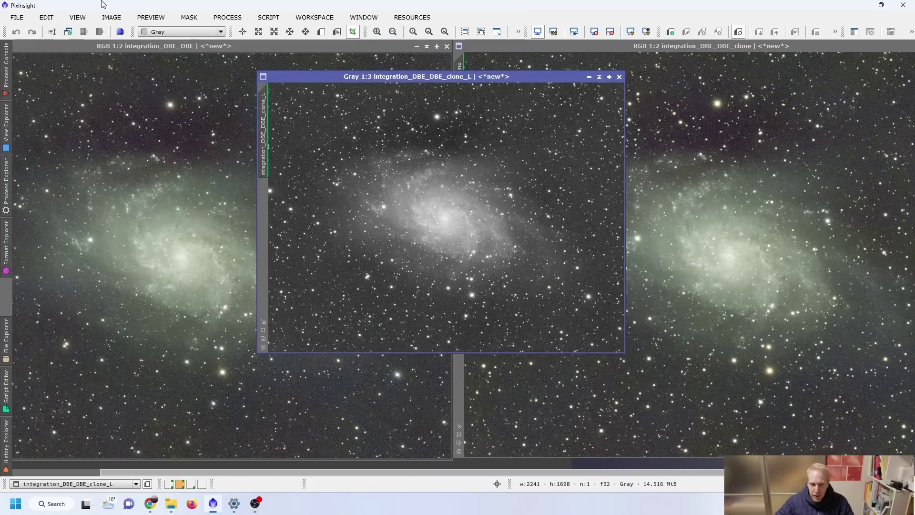
click(260, 19)
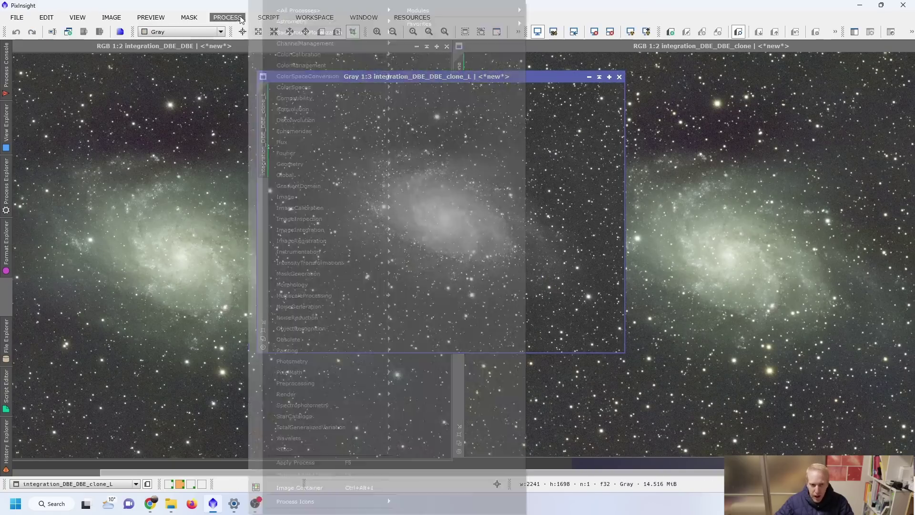
click(264, 18)
click(268, 18)
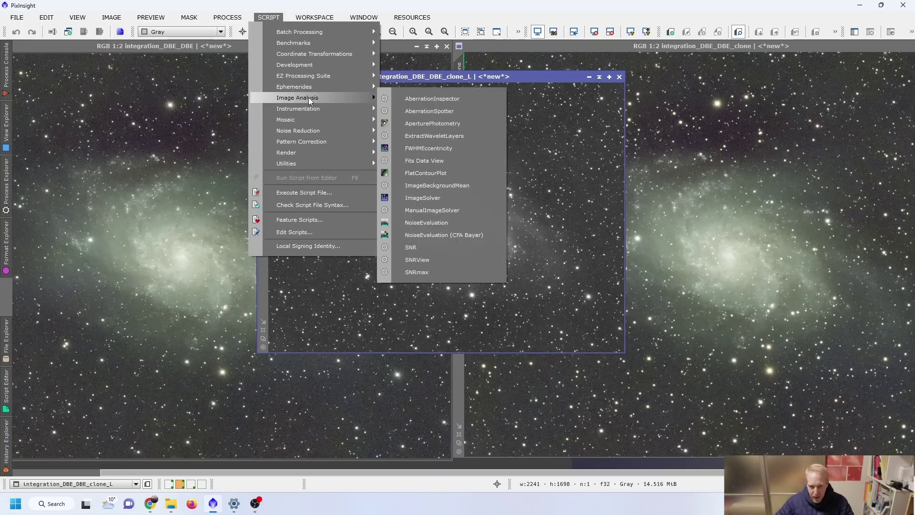
Run FWHMEccentricity on integration_DBE_DBE_clone_L and read the Median FWHM of 2.447 px
click(431, 150)
drag(421, 177, 582, 158)
click(644, 293)
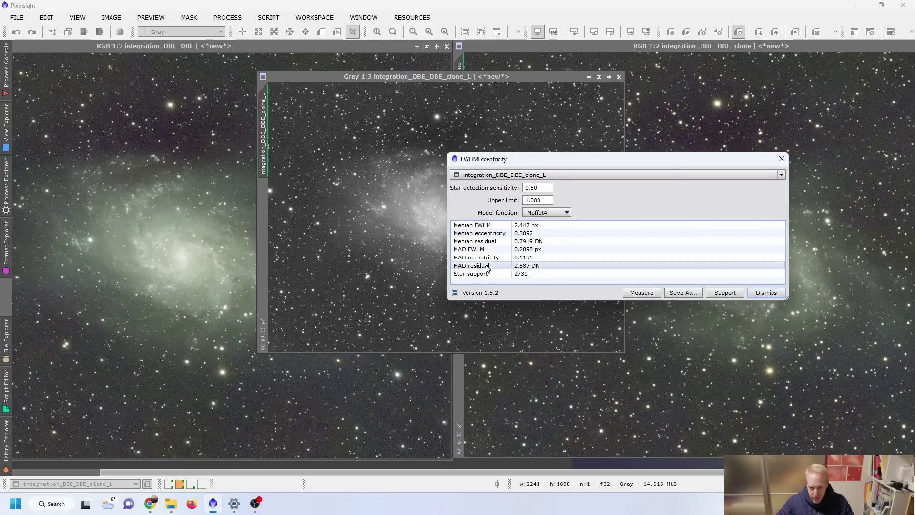
click(478, 226)
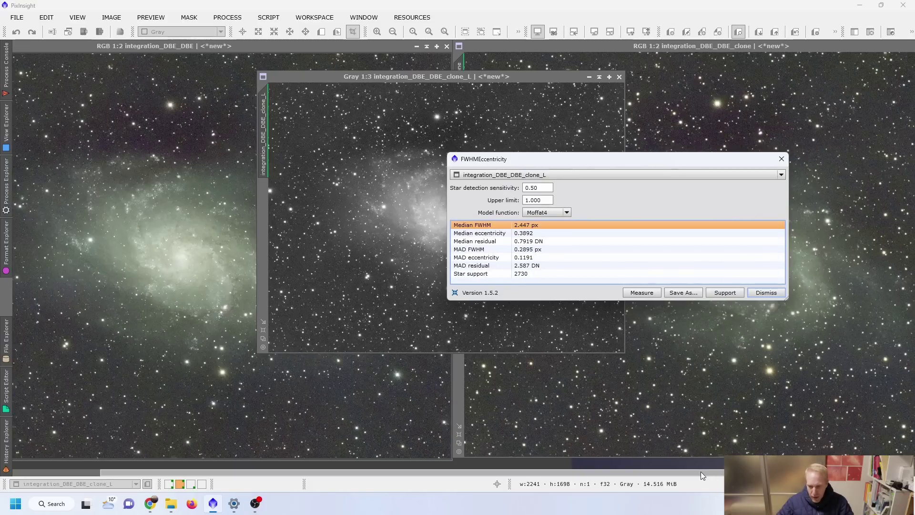
Check BlurXTerminator's PSF Diameter against 2.447 px, then close it and the clone_L image
click(781, 158)
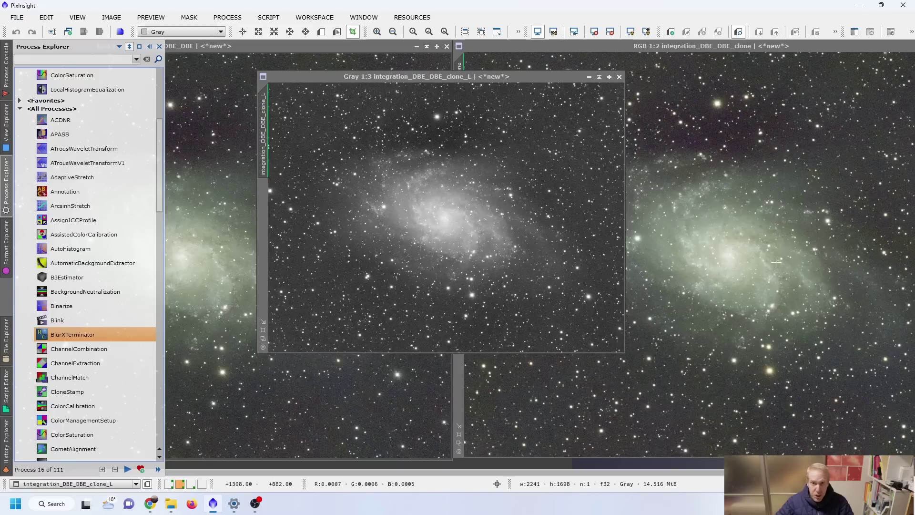
double_click(72, 334)
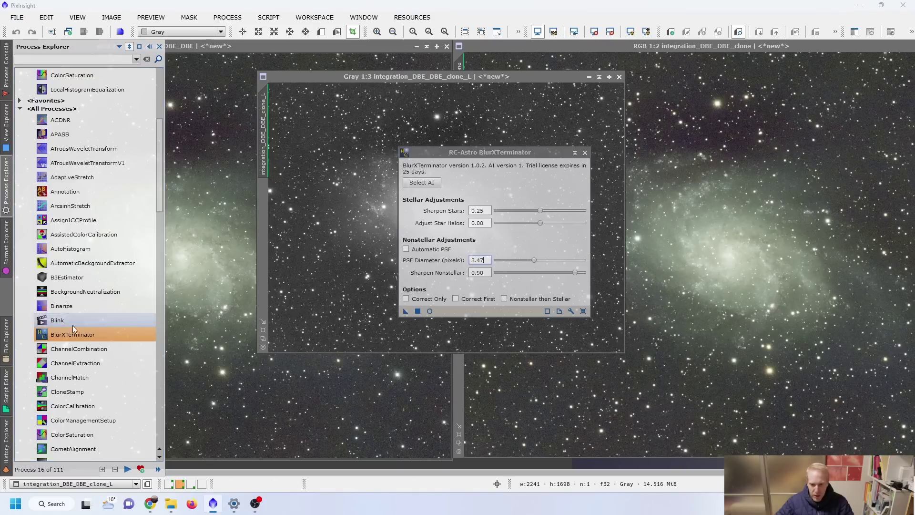
double_click(479, 259)
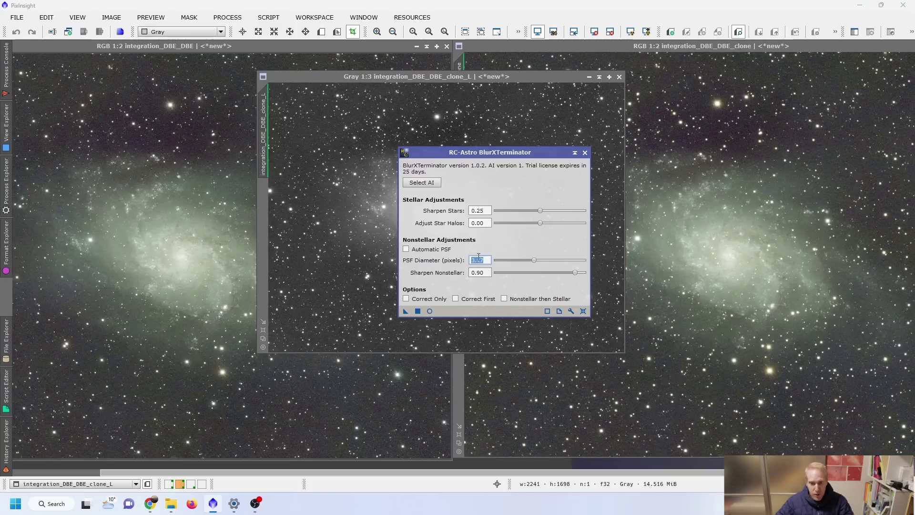
click(585, 152)
click(619, 77)
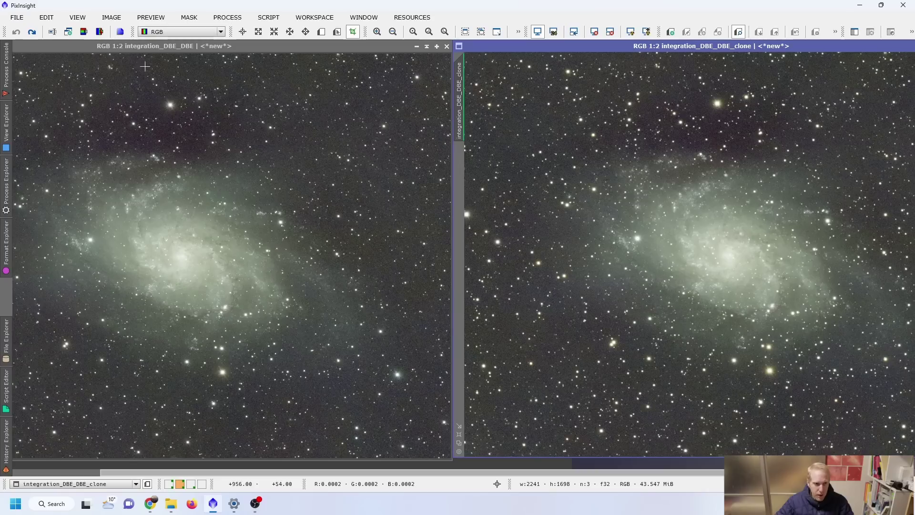
Redo the BlurXTerminator sharpening in PixInsight, then open the purchase page and highlight the $99.95 licence price
click(32, 31)
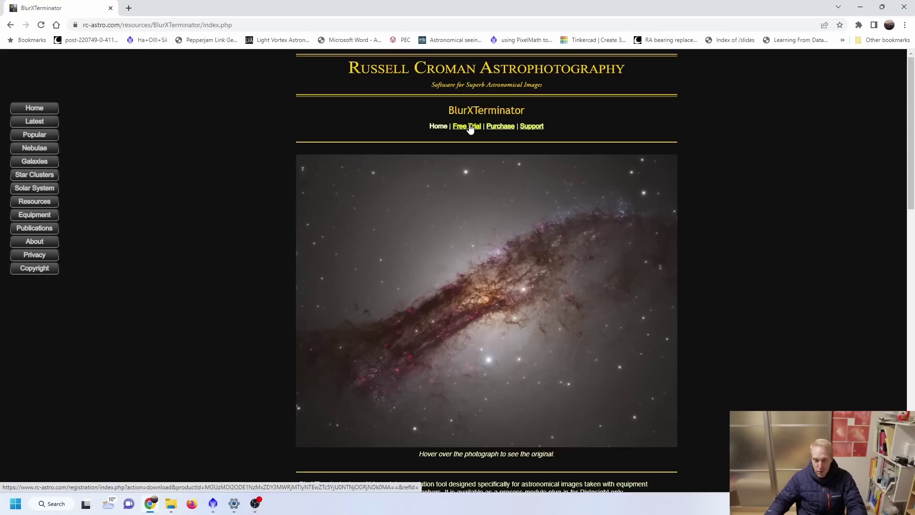
click(500, 126)
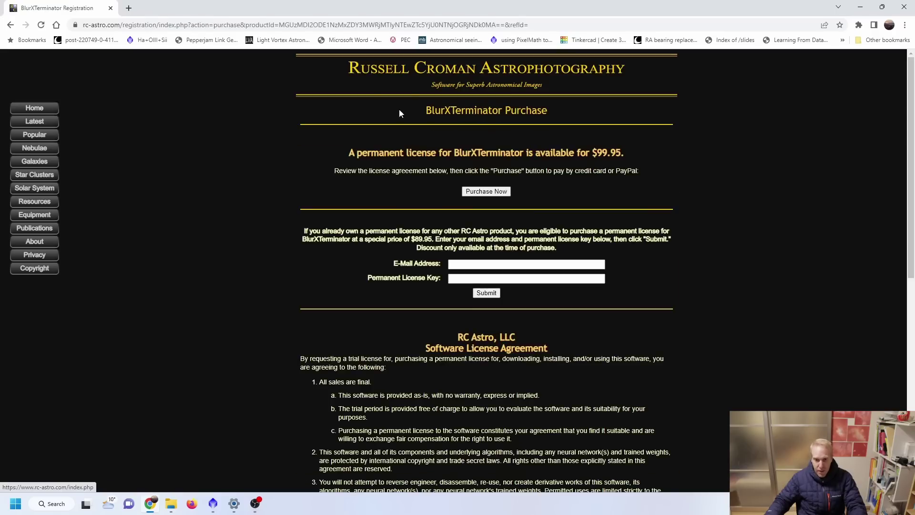
drag(626, 153, 575, 152)
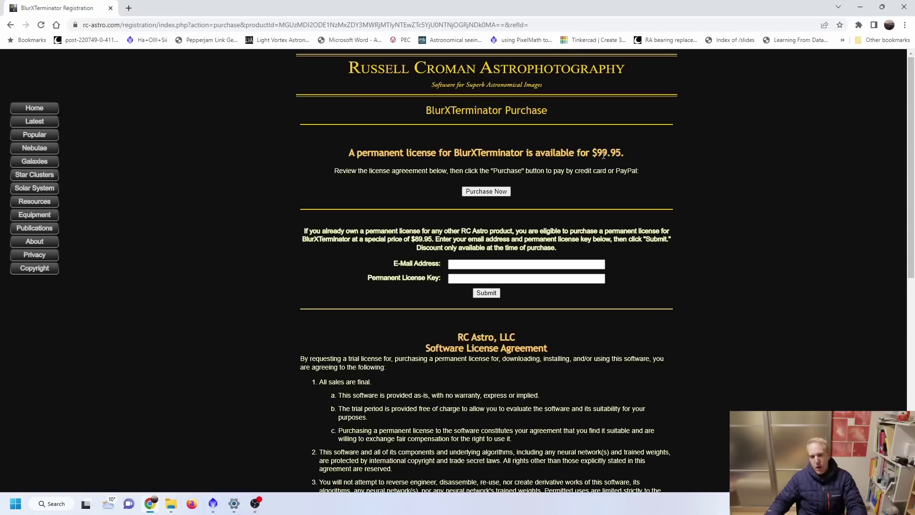
double_click(608, 152)
Highlight the $89.95 discounted price and the $99.95 headline price, then clear the highlight
drag(434, 239, 410, 239)
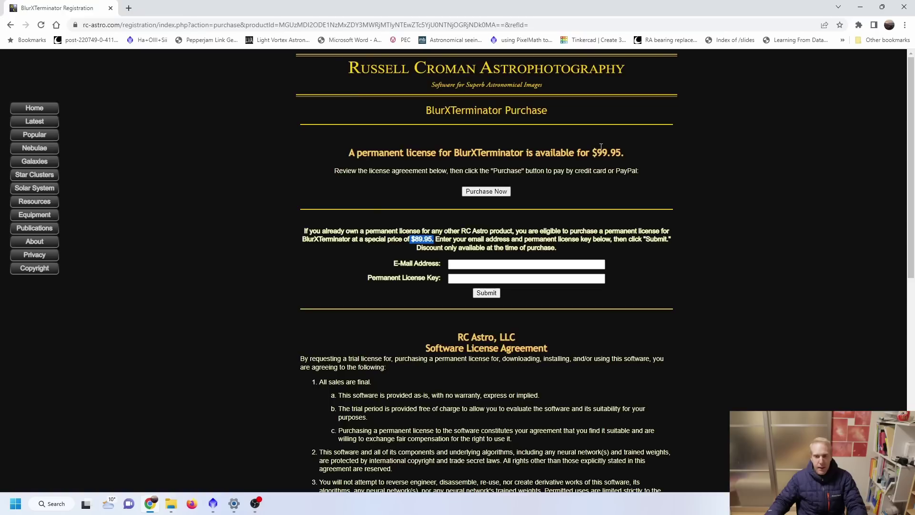
drag(591, 152, 620, 159)
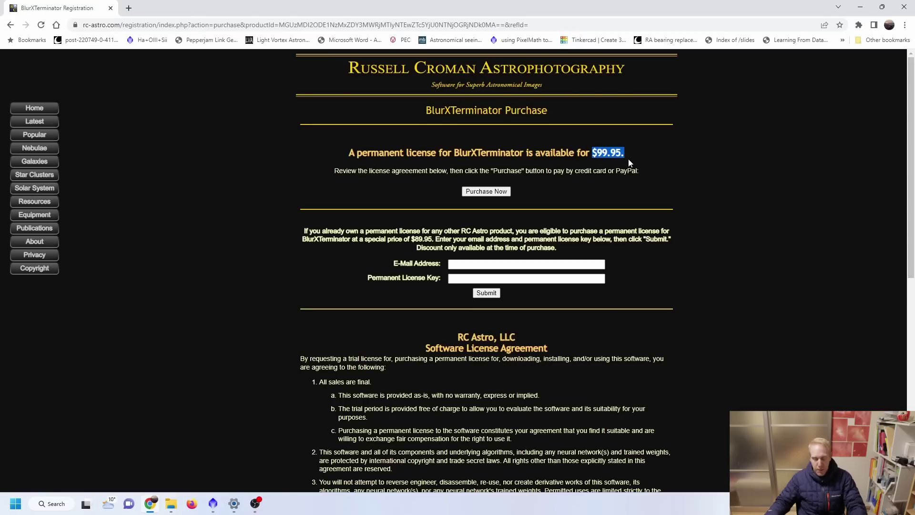
click(628, 159)
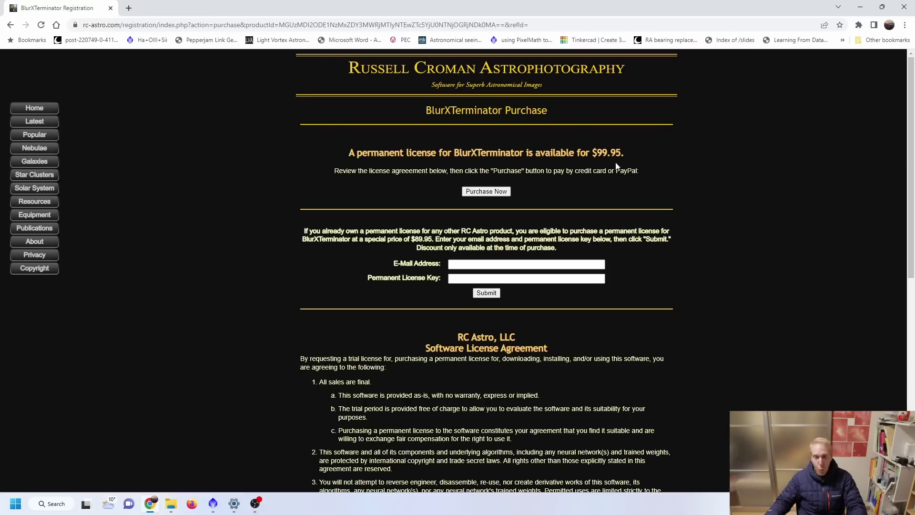
click(213, 503)
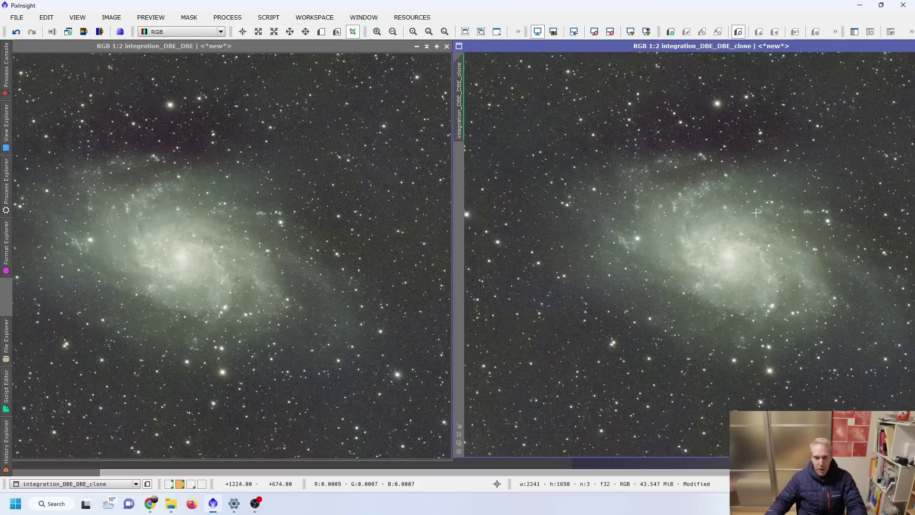